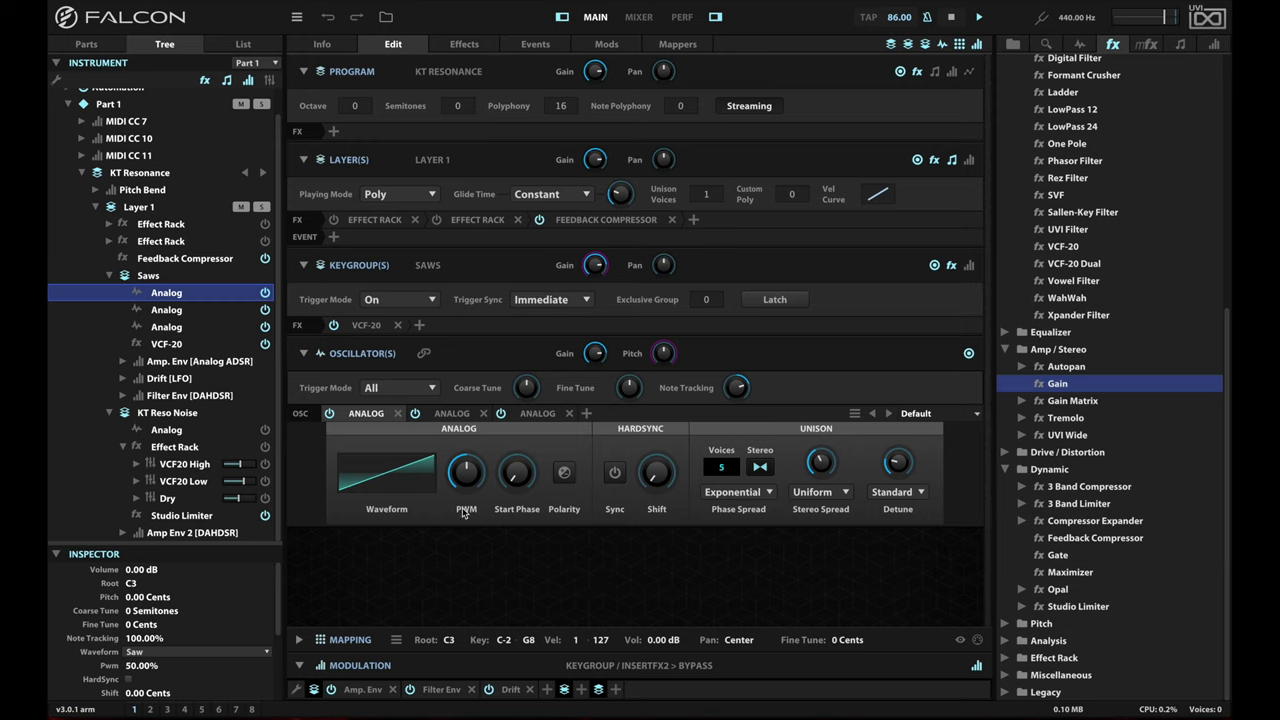
- Review the three Saws oscillators' waveforms (square, noise), ending on the first saw oscillator
left_click(455, 414)
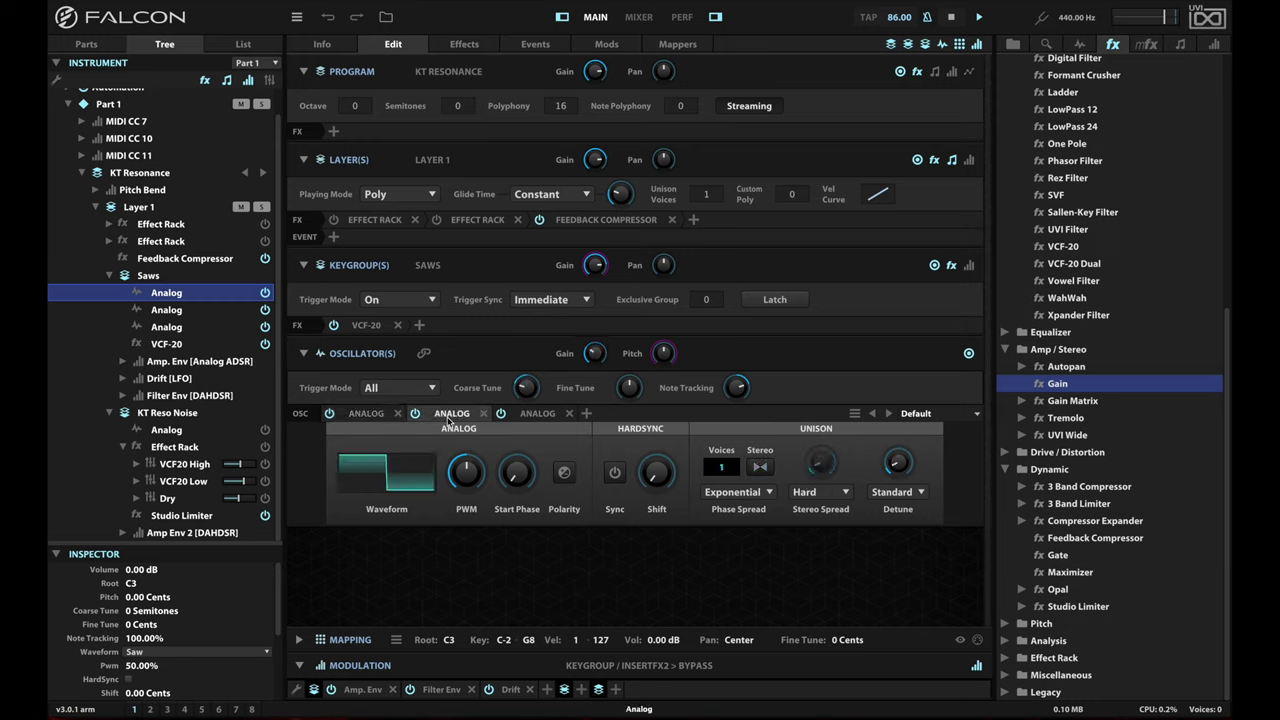
left_click(535, 414)
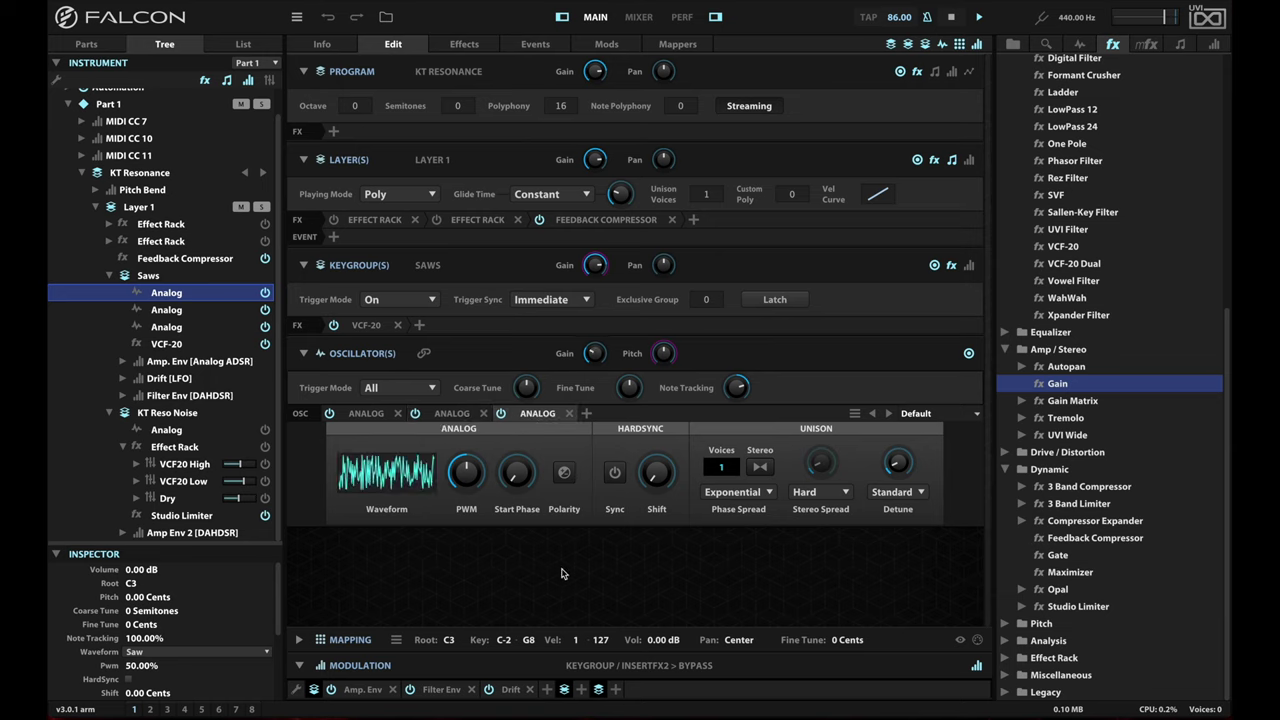
left_click(366, 414)
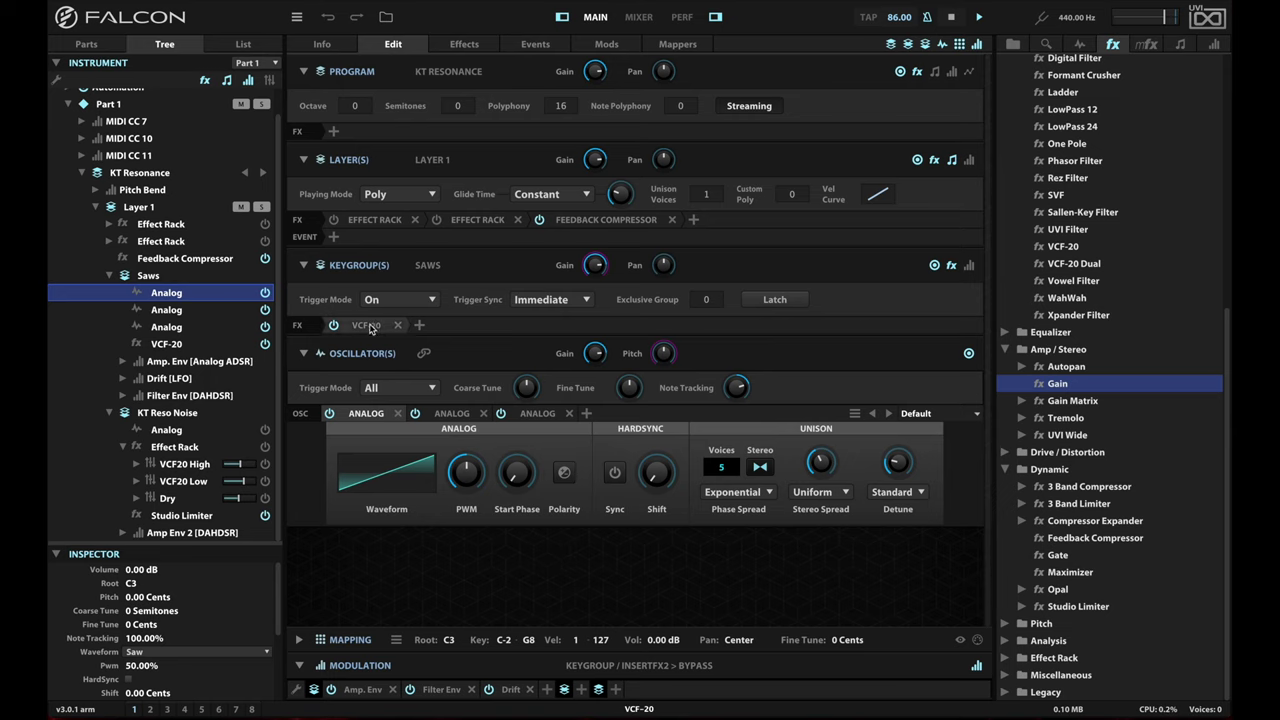
- Sweep the Saws VCF-20 HP/LP blend to lowpass and back near 91%, then bypass the first saw oscillator
left_click(368, 326)
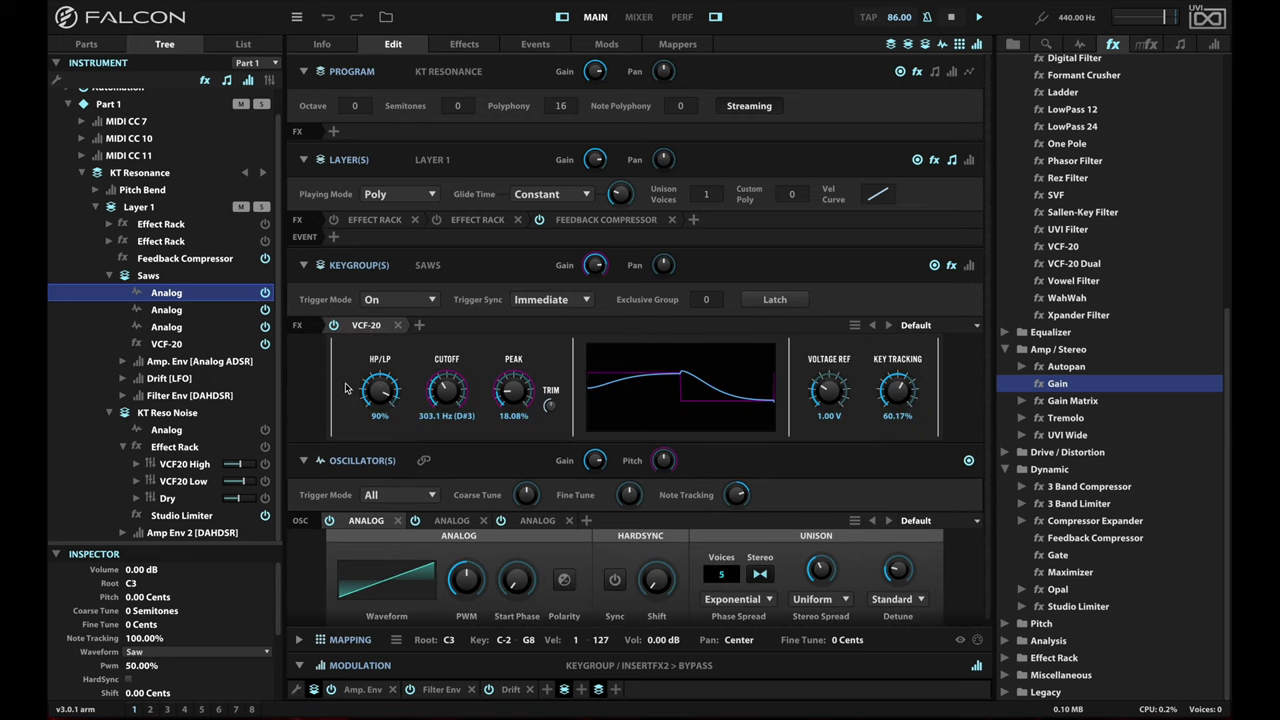
left_click_drag(386, 396, 387, 342)
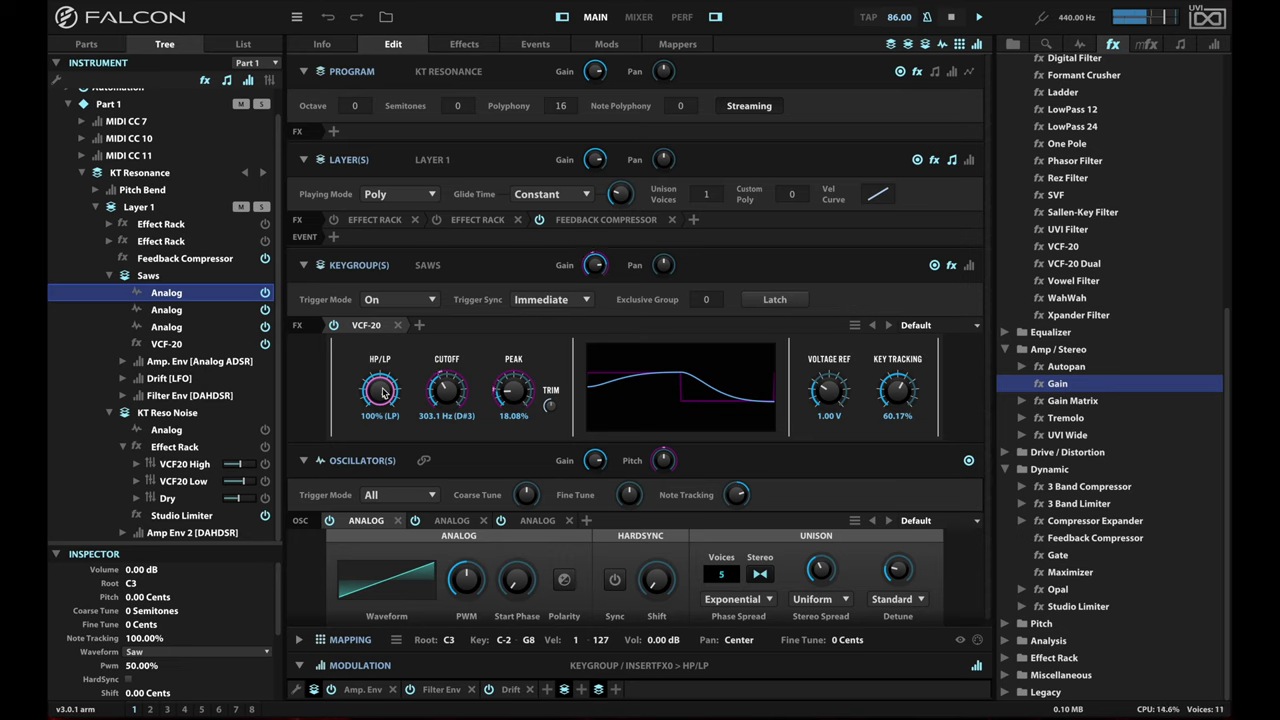
left_click_drag(382, 393, 385, 409)
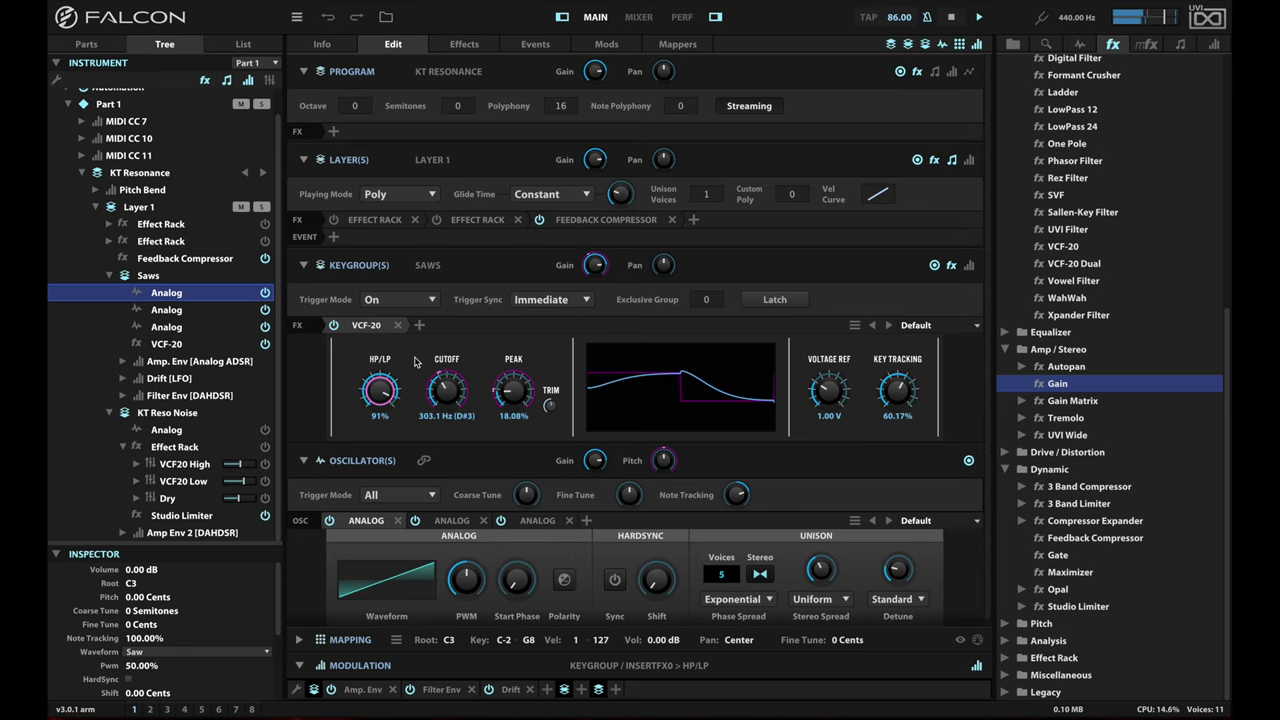
left_click(265, 292)
- Bypass the second and third saw oscillators and switch on the KT Reso Noise Analog oscillator
left_click(265, 309)
left_click(265, 326)
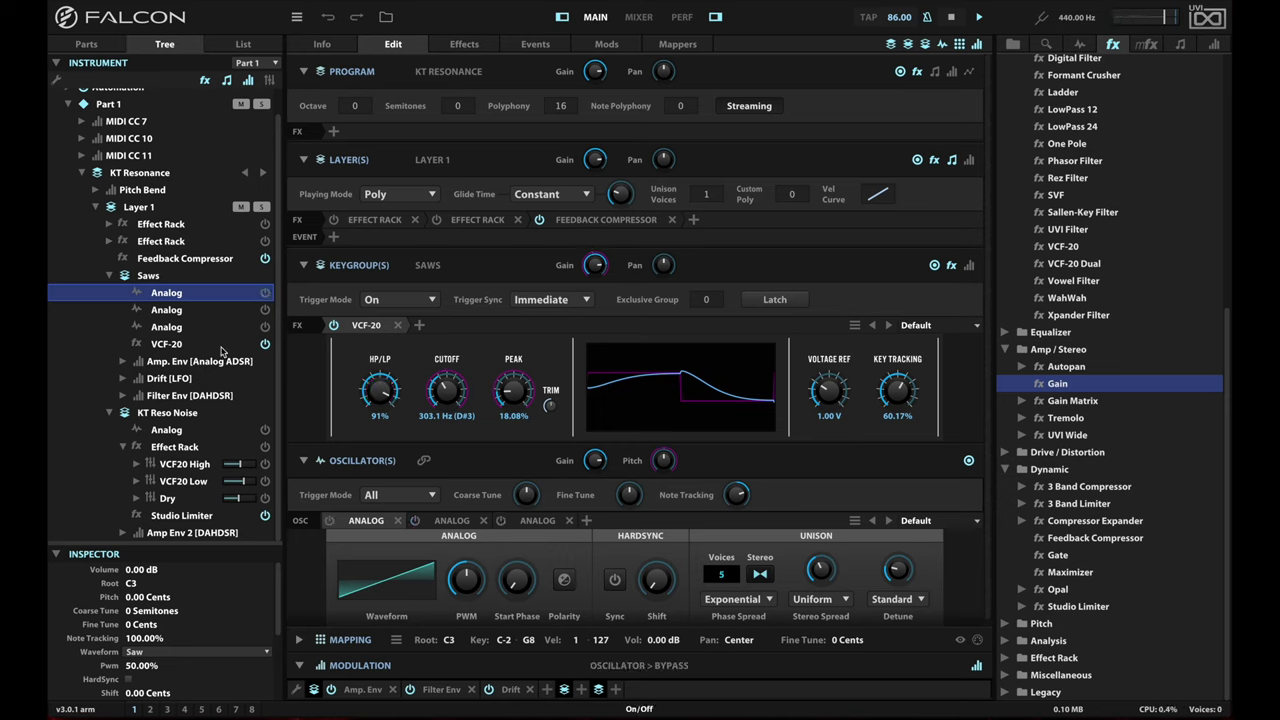
left_click(176, 428)
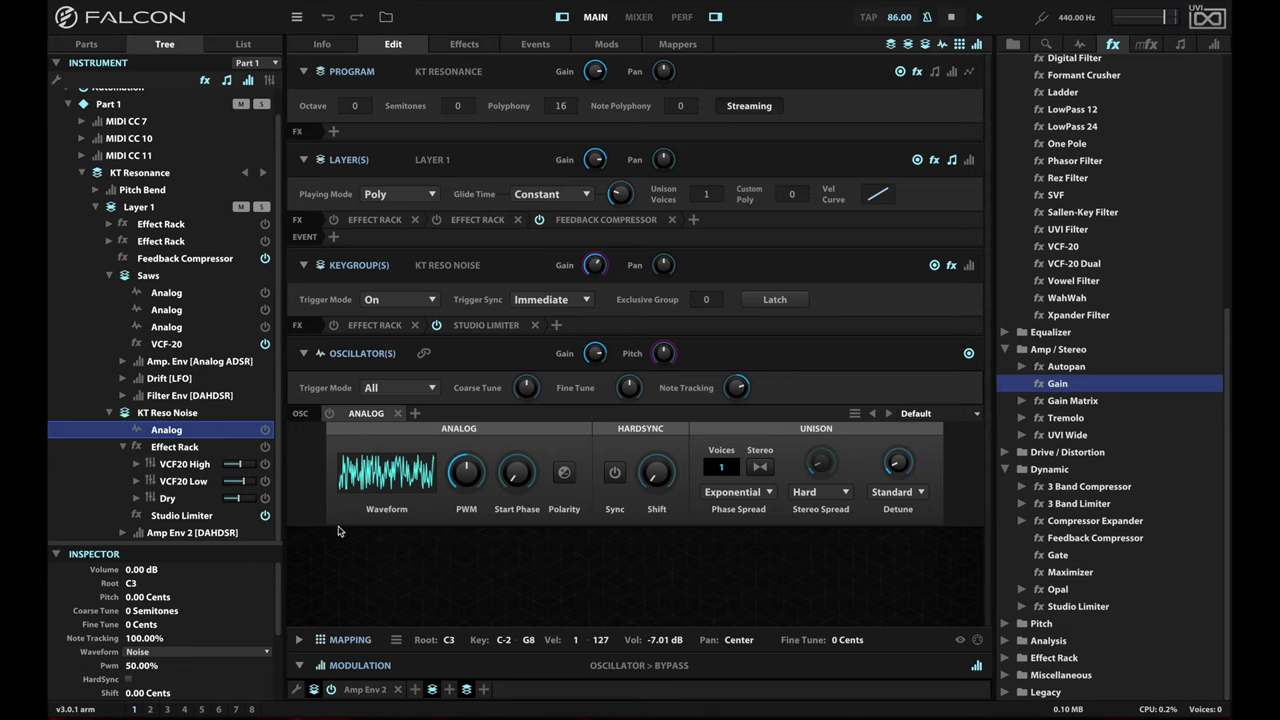
left_click(265, 431)
left_click(197, 465)
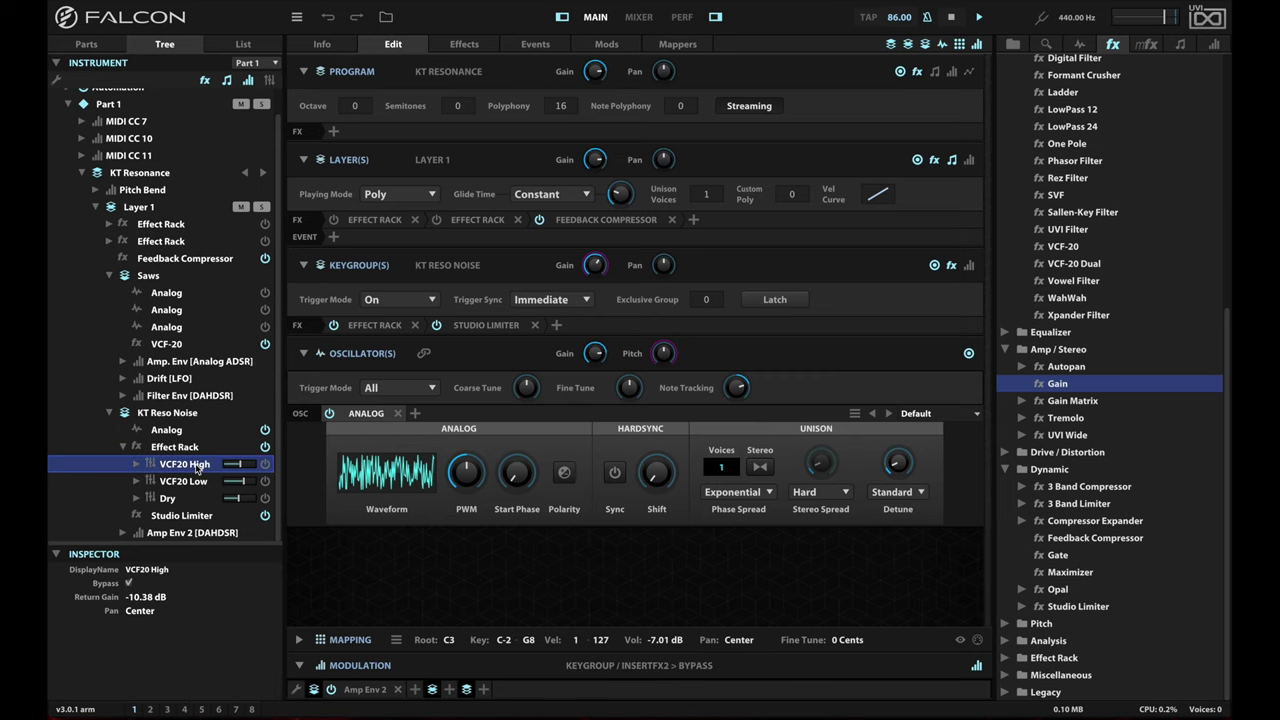
- Open VCF20 High's VCF-20 Dual editor, showing 1.05 kHz cutoffs and 100% peaks
double_click(197, 467)
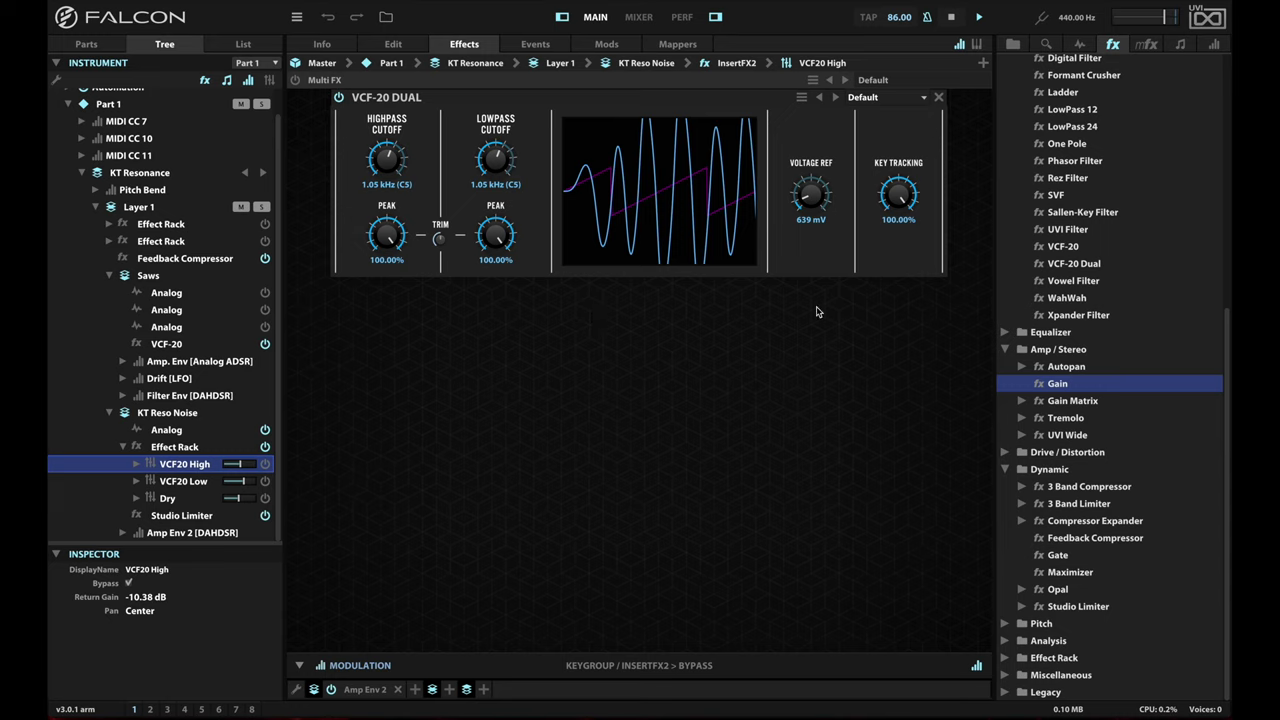
- Reset VCF20 High's knobs to defaults (20 Hz highpass, 1.00 kHz lowpass, 0% peaks) and un-bypass it
double_click(903, 197)
double_click(803, 200)
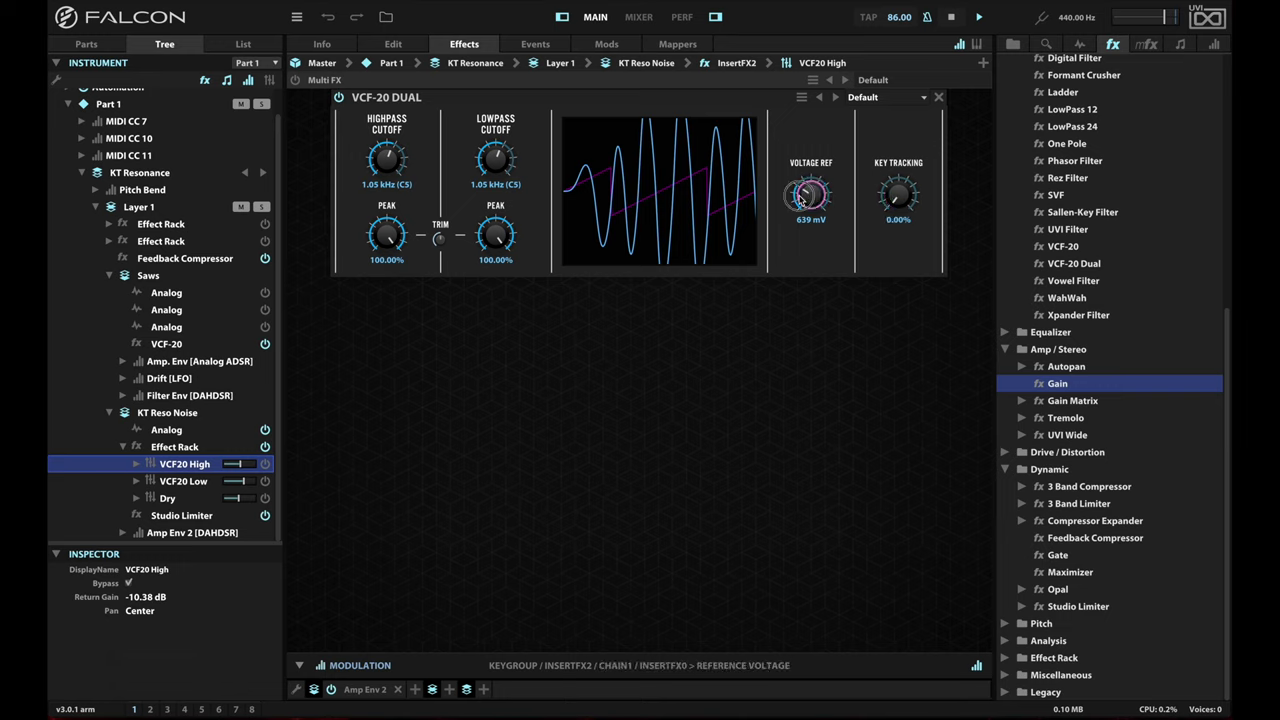
double_click(497, 232)
double_click(496, 158)
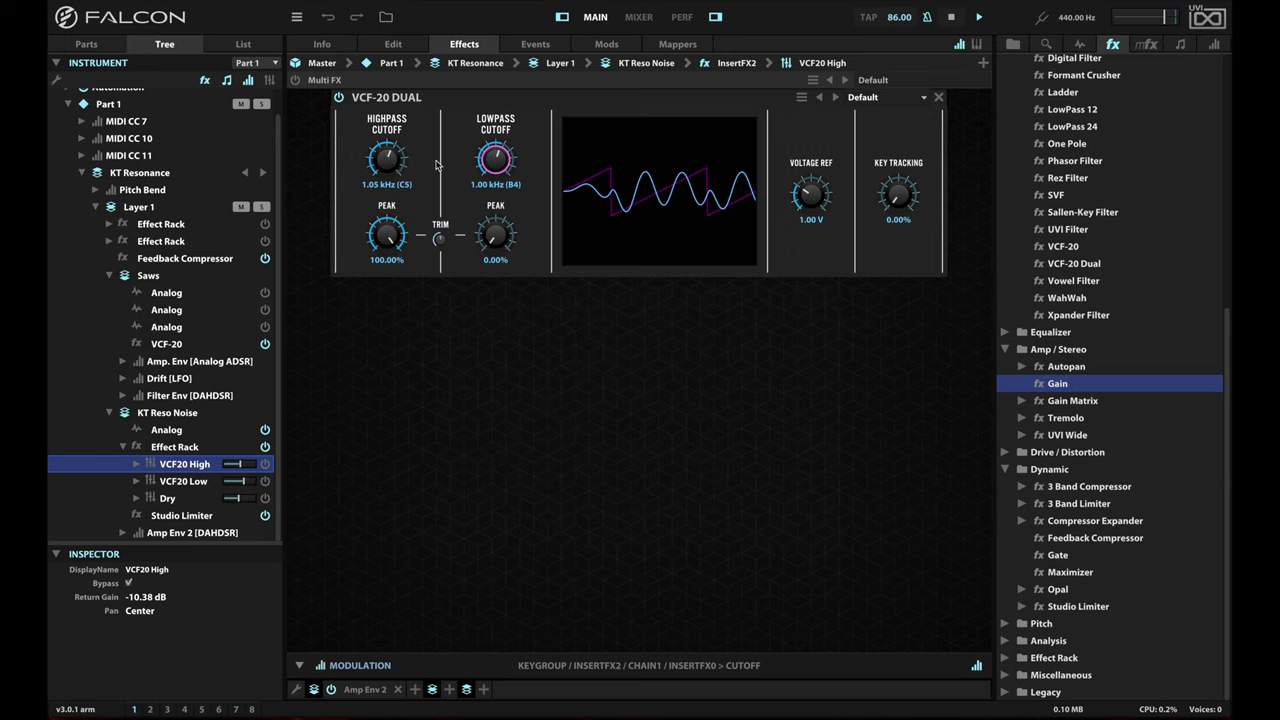
double_click(396, 162)
double_click(393, 230)
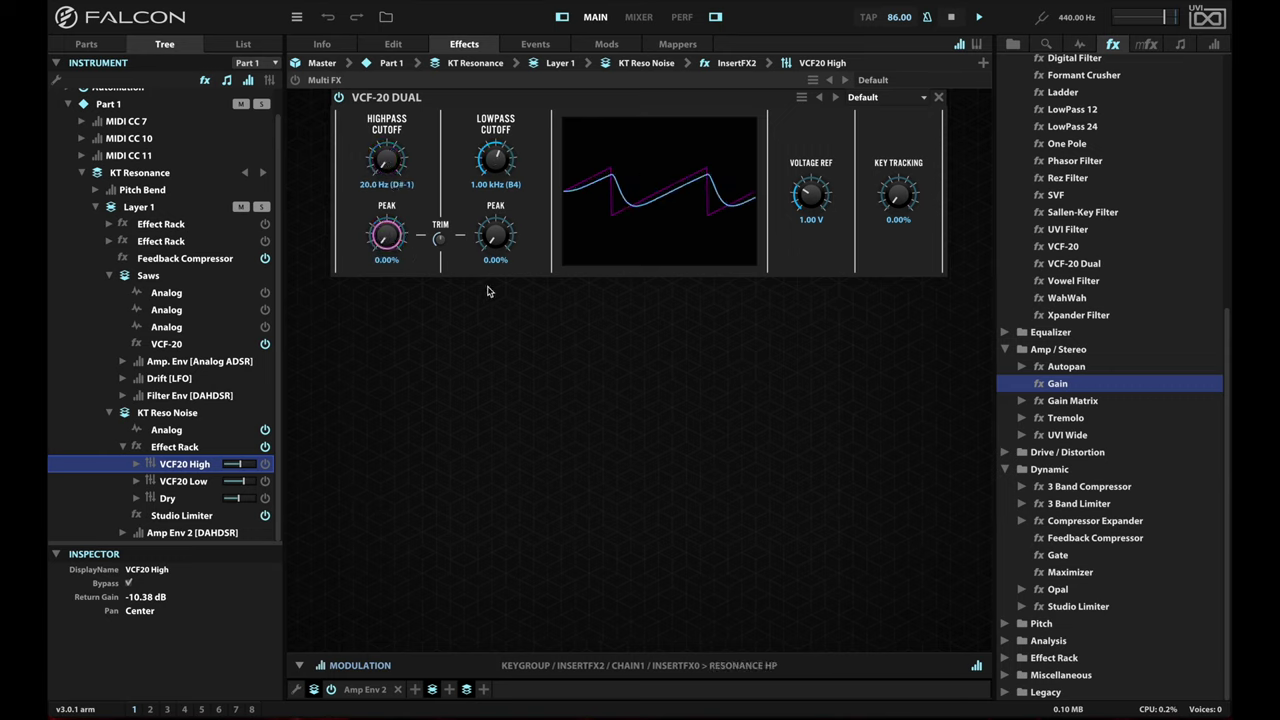
left_click(266, 465)
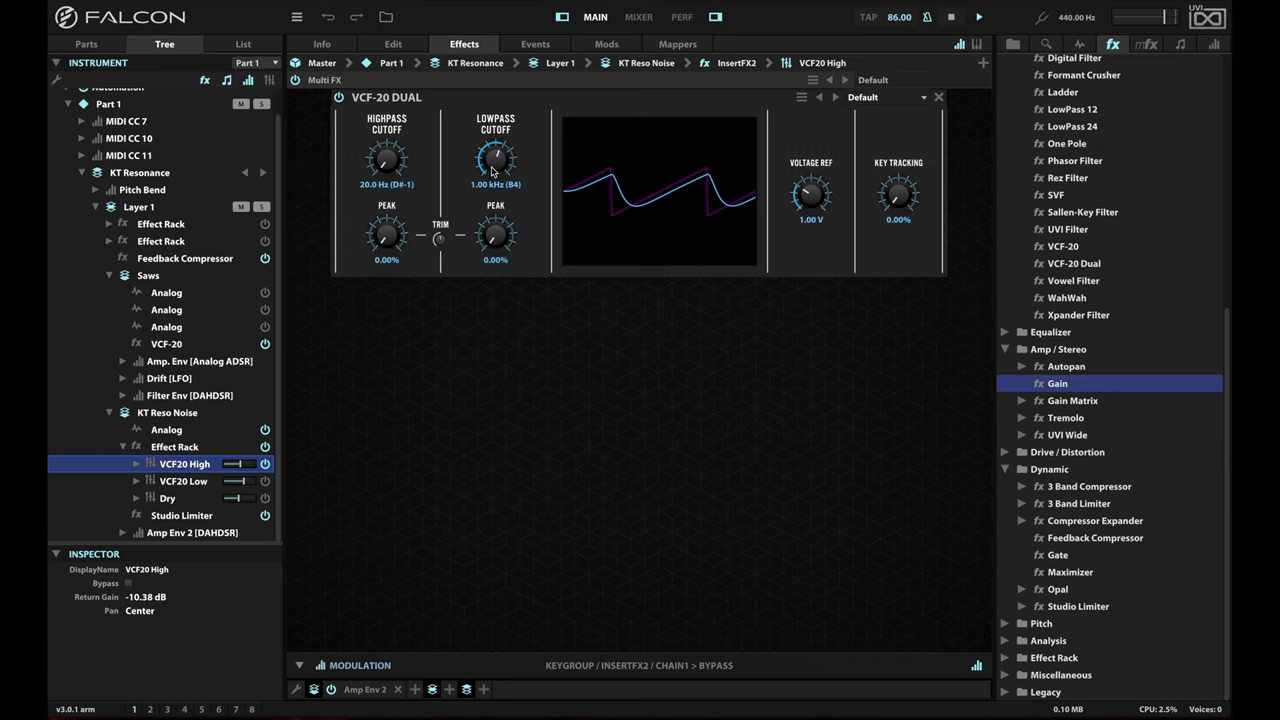
- Type 1050 Hz into both VCF20 High cutoffs and drag both Peak knobs up to 100%
left_click(389, 164)
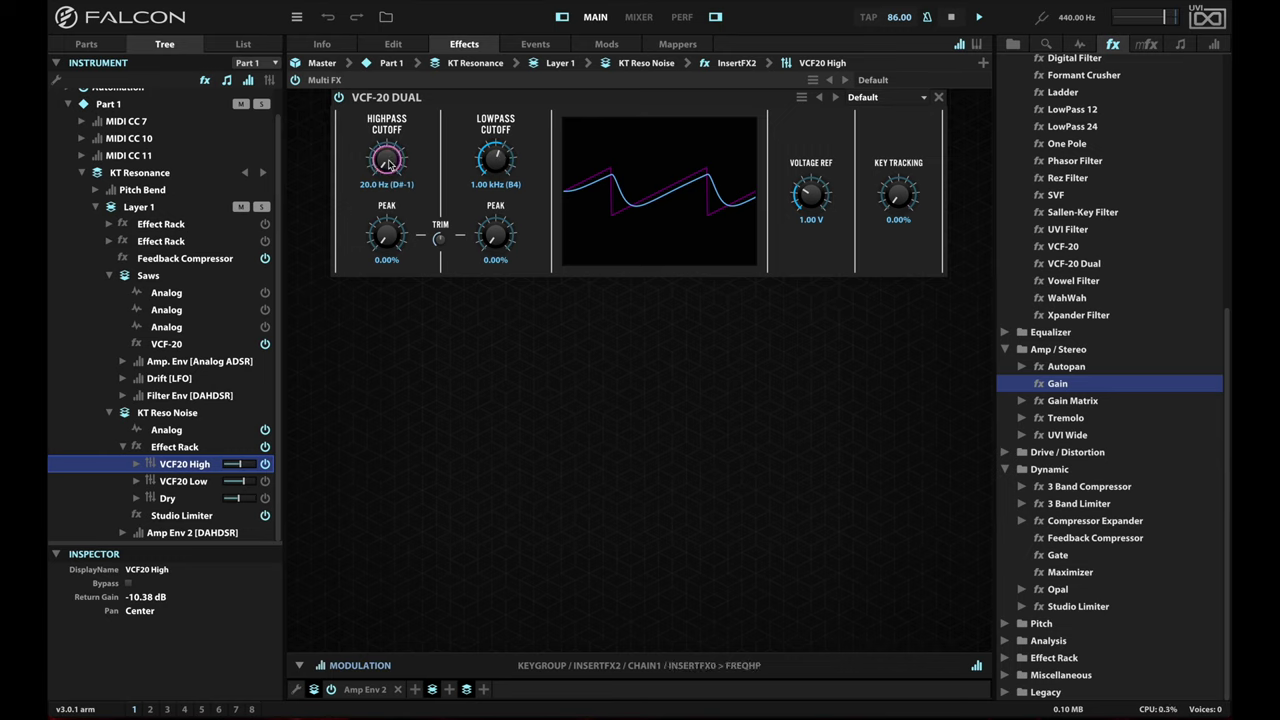
double_click(389, 164)
type("1050")
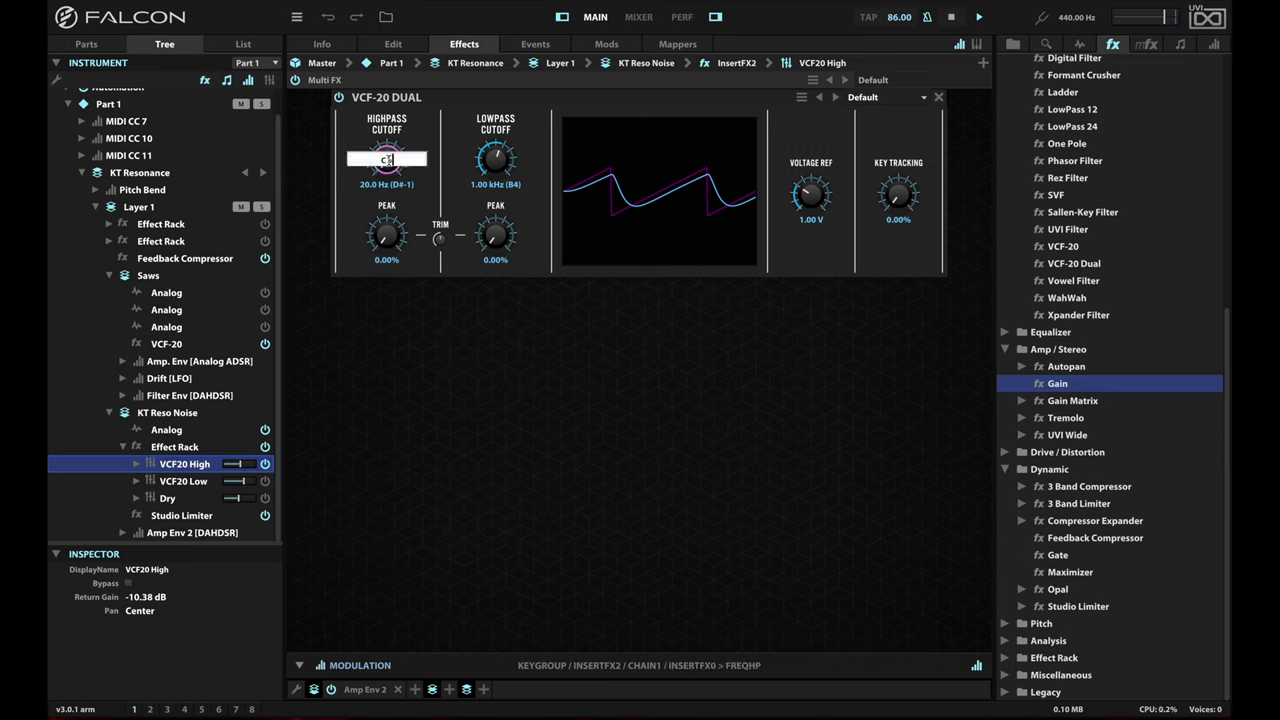
key("Return")
double_click(494, 163)
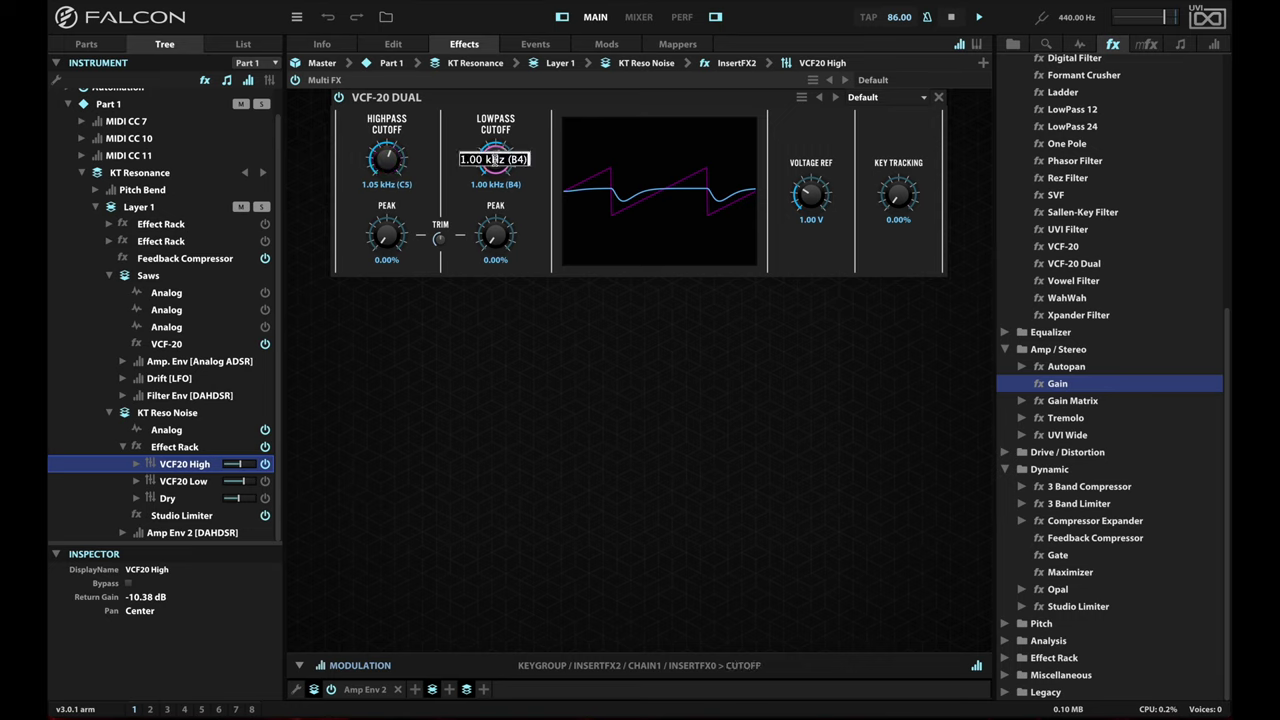
type("1050")
key("Return")
left_click_drag(392, 240, 392, 170)
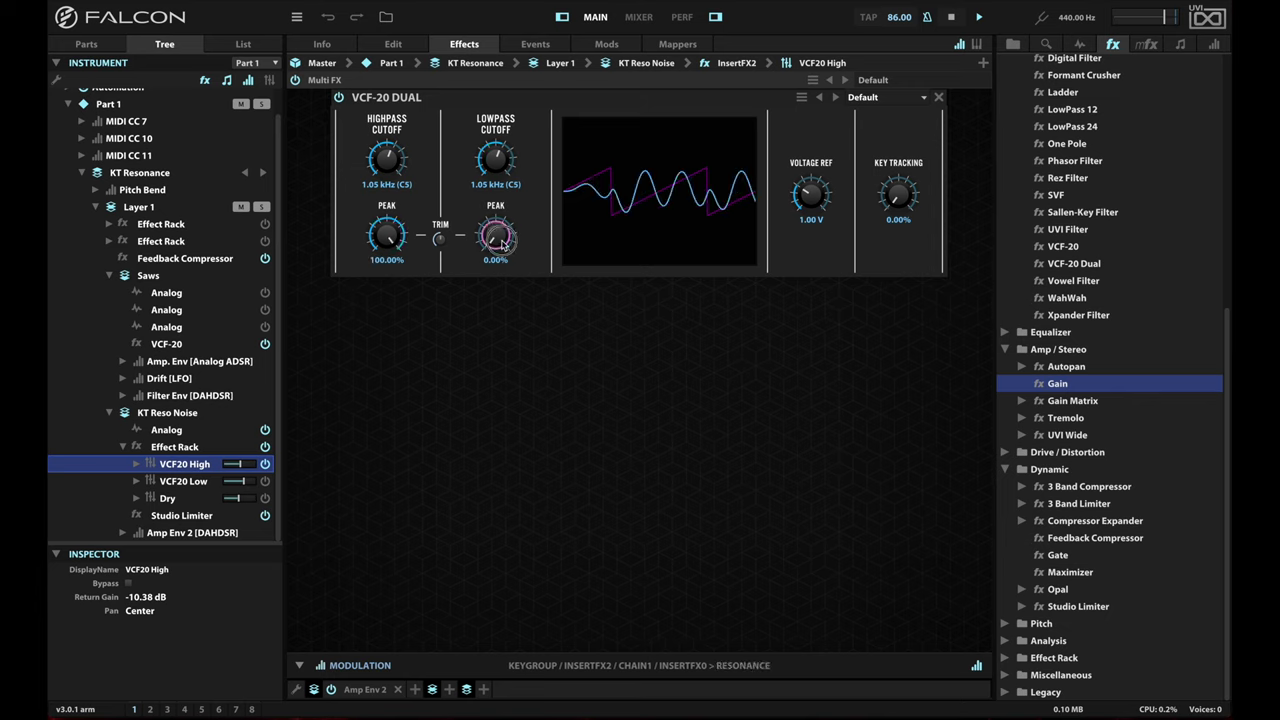
left_click_drag(496, 236, 496, 166)
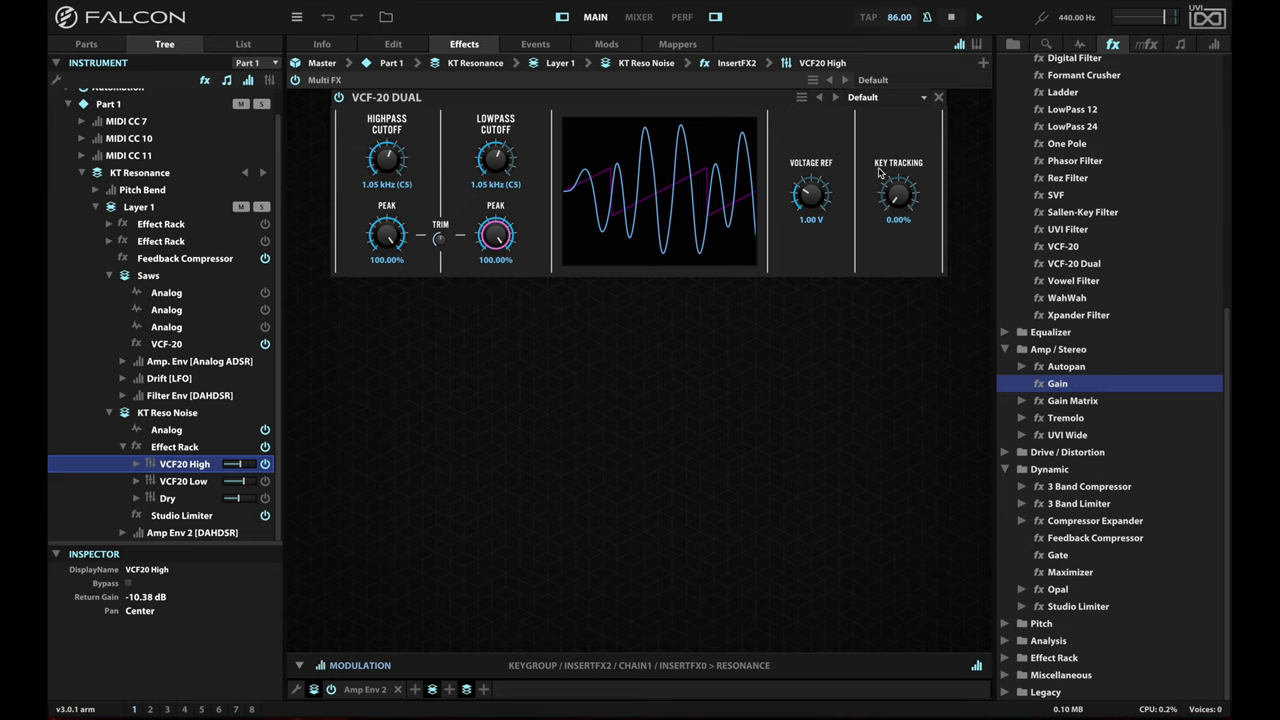
- Raise VCF20 High's Key Tracking knob to 100.00%, after a trial at about 87% and a reset
left_click_drag(903, 197, 905, 16)
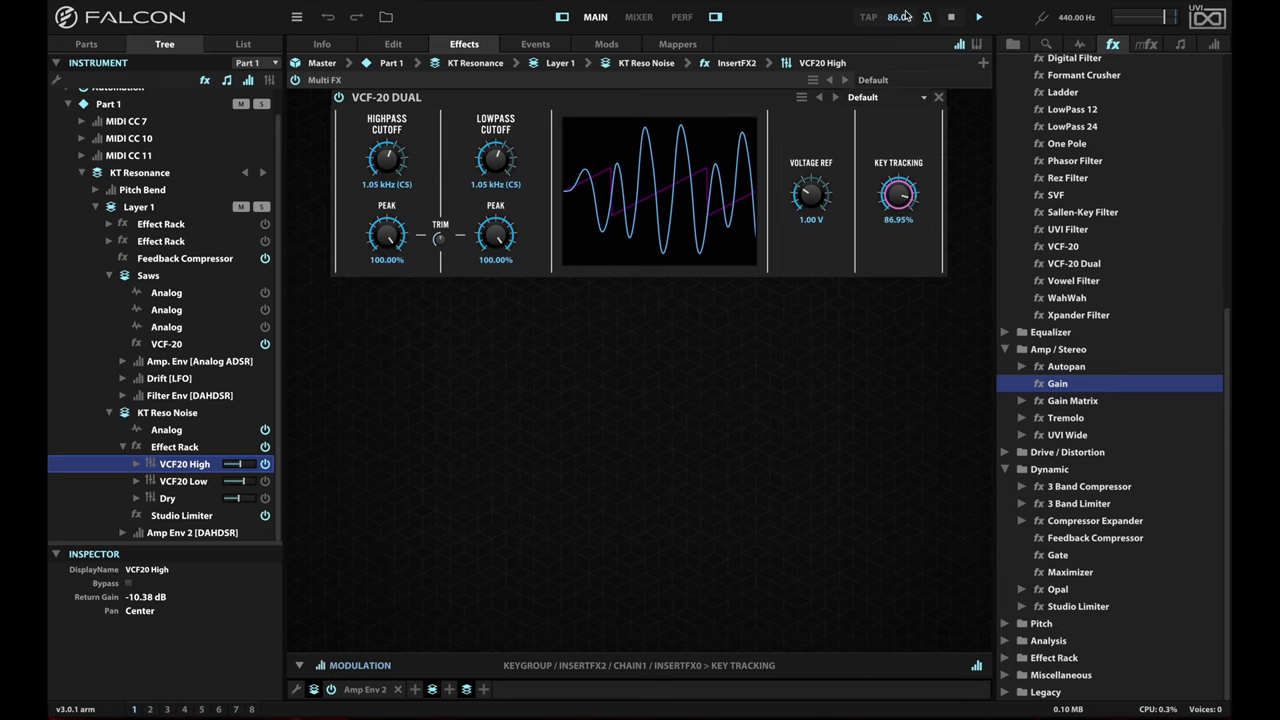
double_click(899, 192)
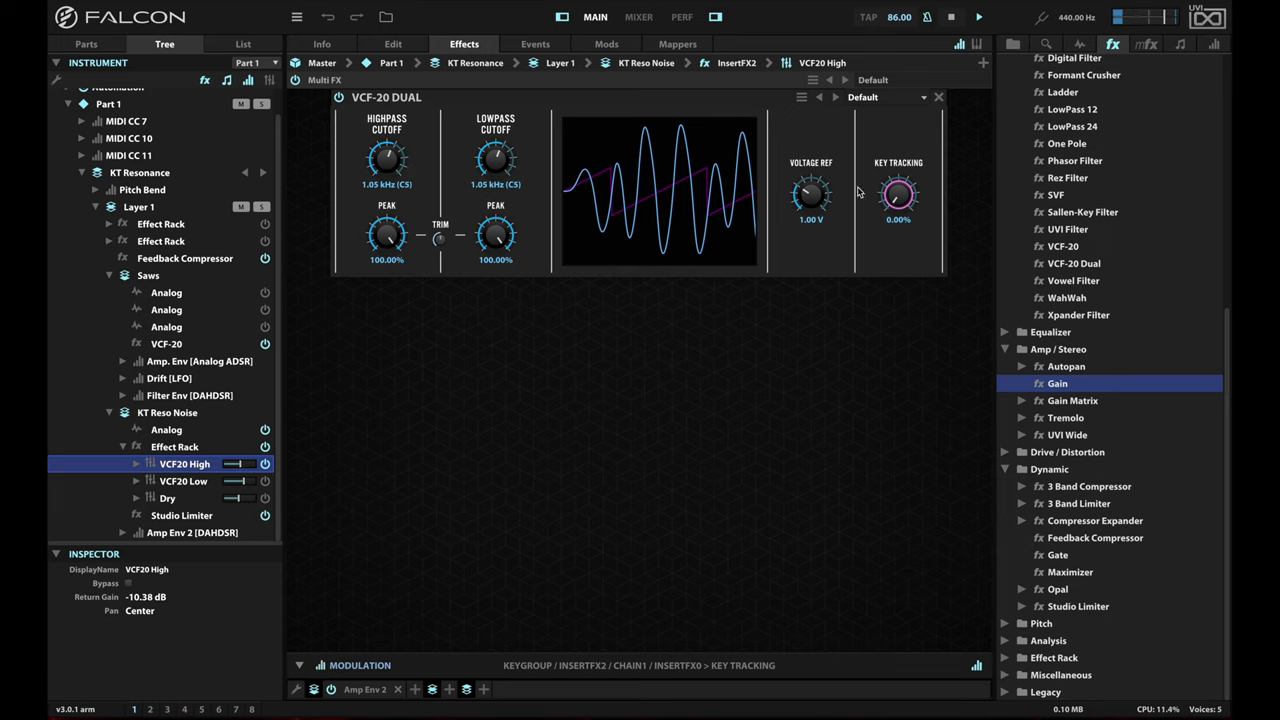
left_click_drag(897, 196, 910, 0)
- Drag VCF20 High's Voltage Ref down to 632 mV, then show VCF20 Low with its 523.3 Hz cutoffs
left_click(815, 193)
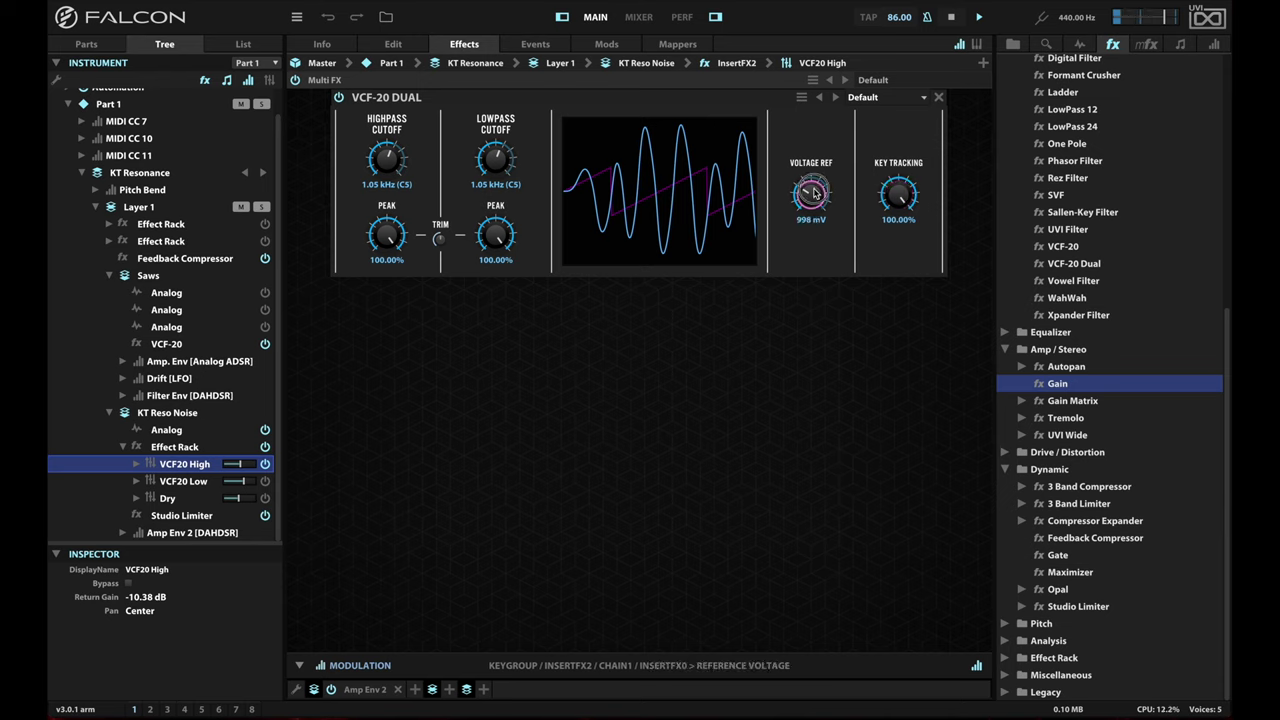
left_click_drag(815, 193, 817, 236)
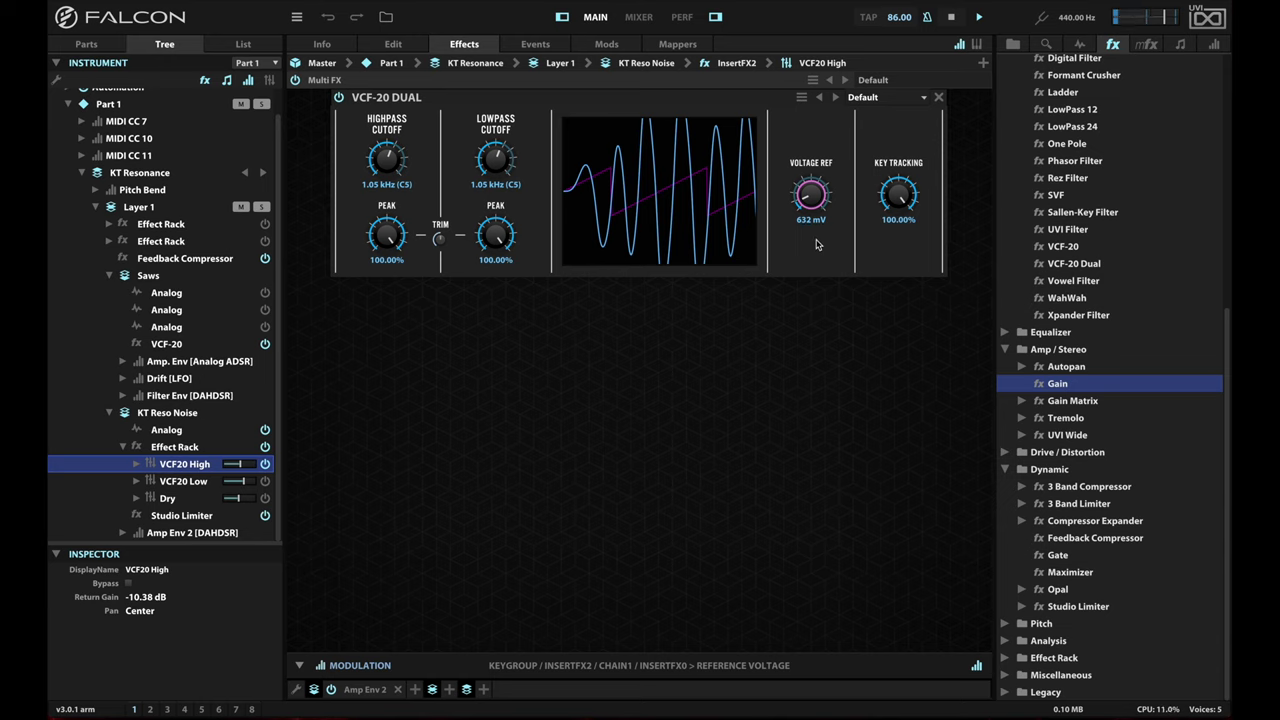
left_click(188, 486)
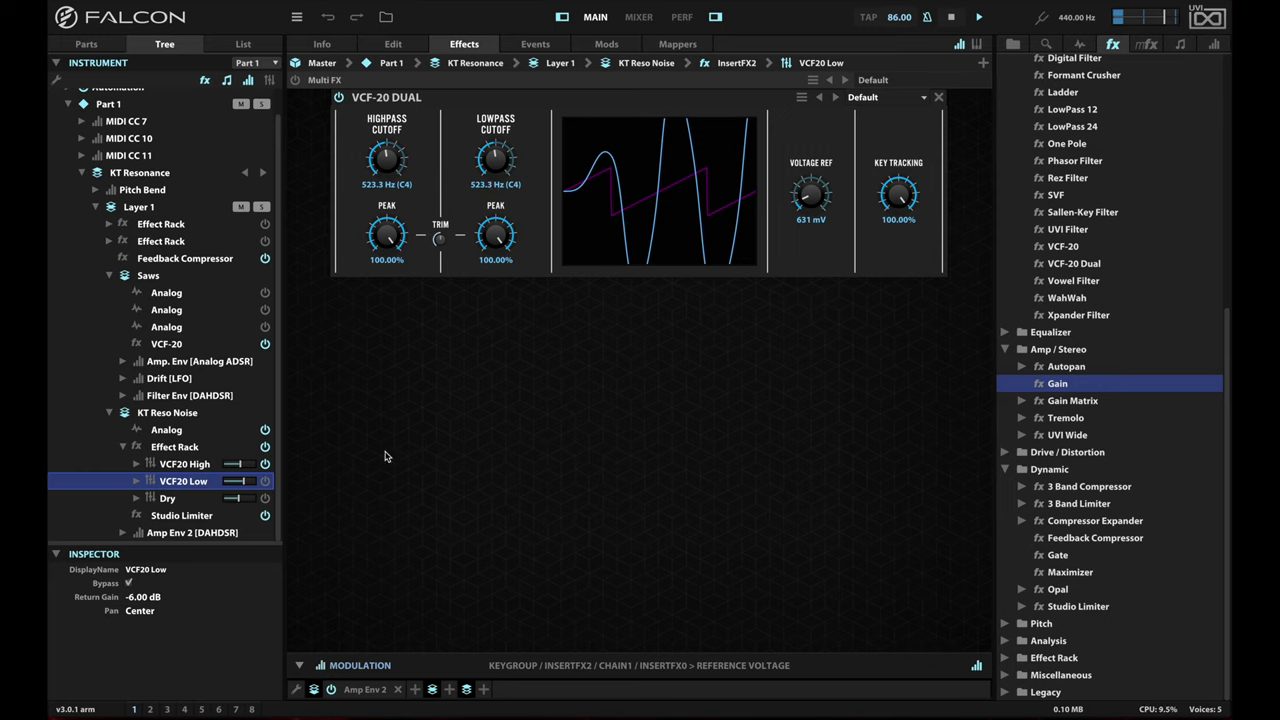
- Power on VCF20 Low, the Dry chain, the Saws Analog oscillator and KT Reso Noise's Analog oscillator
left_click(265, 481)
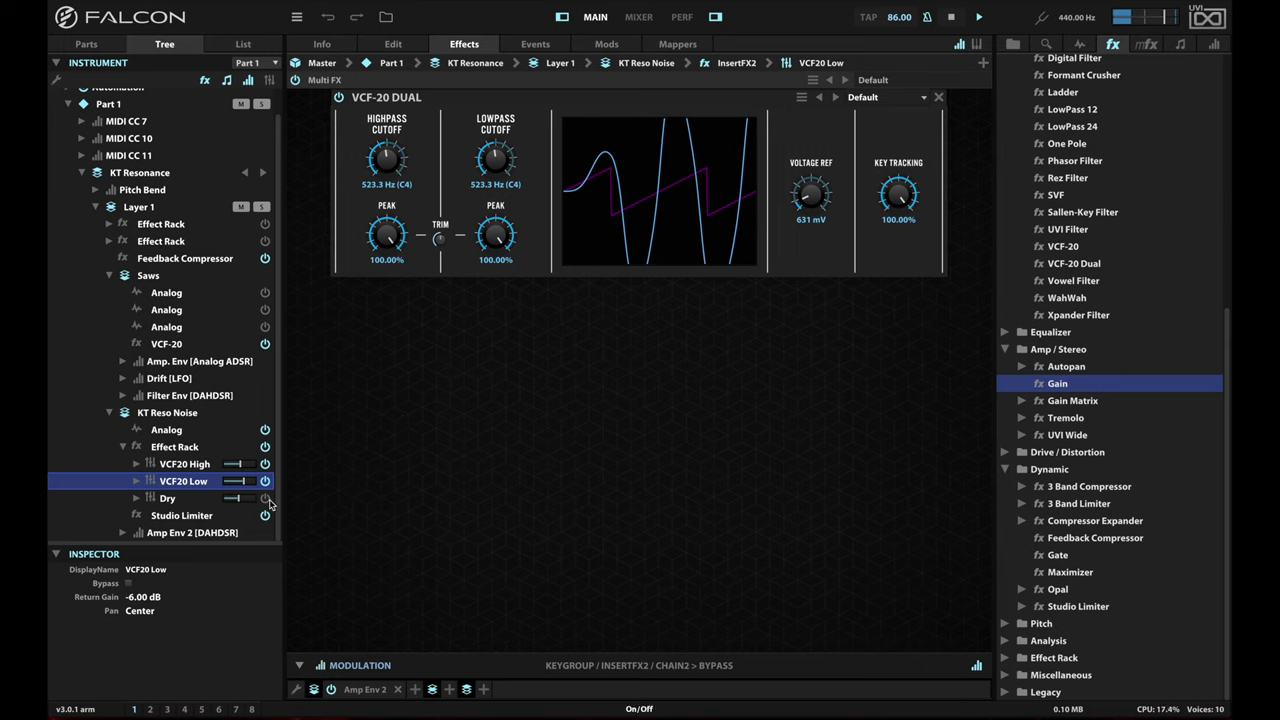
left_click(266, 499)
left_click(266, 293)
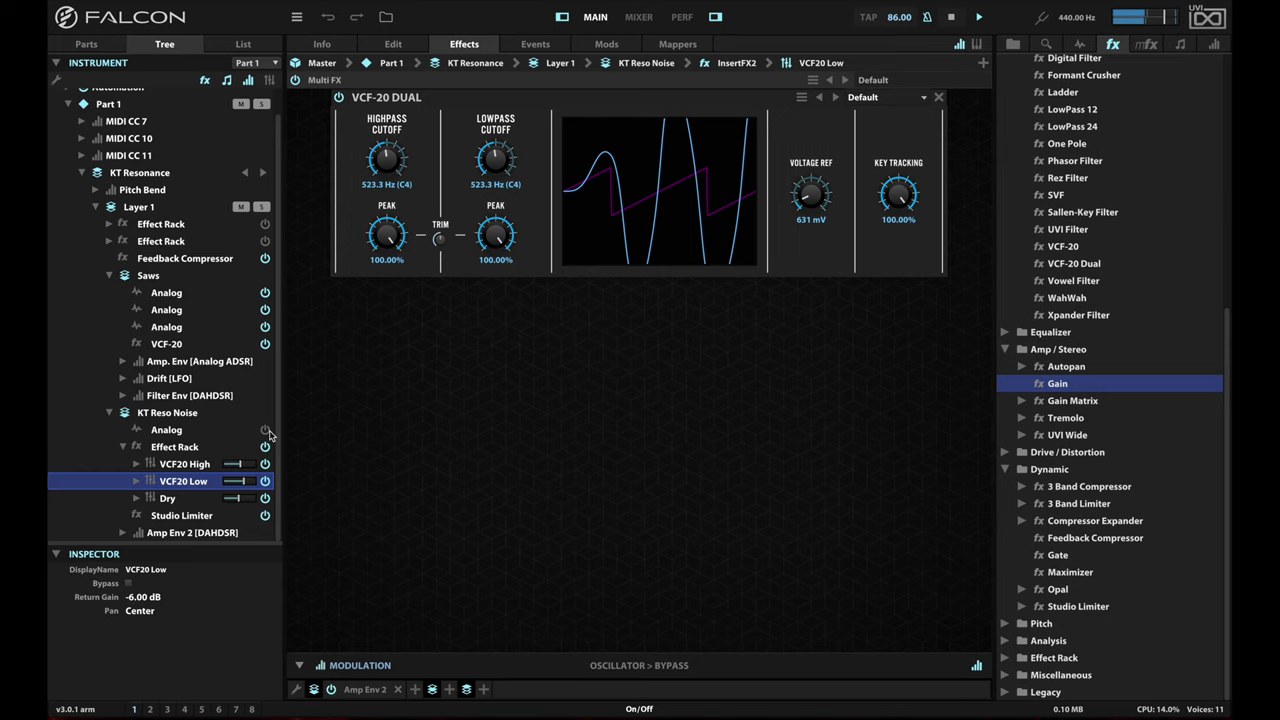
left_click(267, 432)
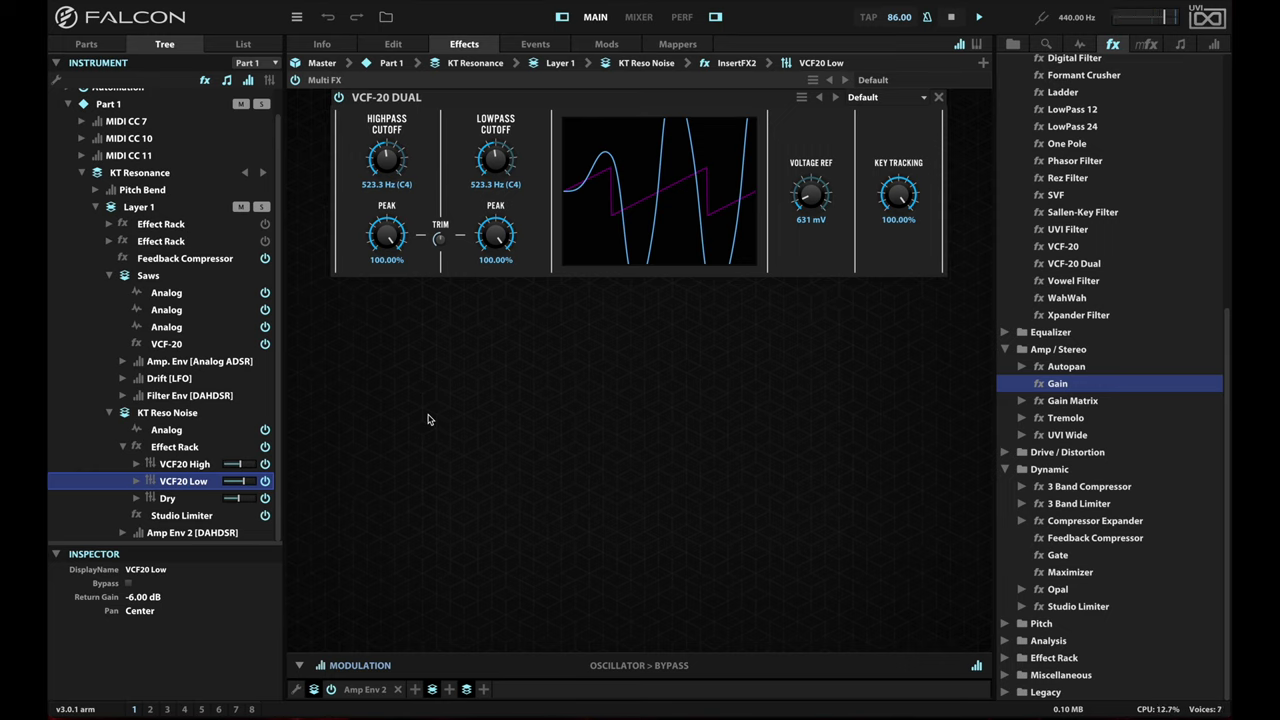
- Select Layer 1's Effect Rack, toggle Wide off and on, and power on the Mellow Ensemble rack
left_click(110, 224)
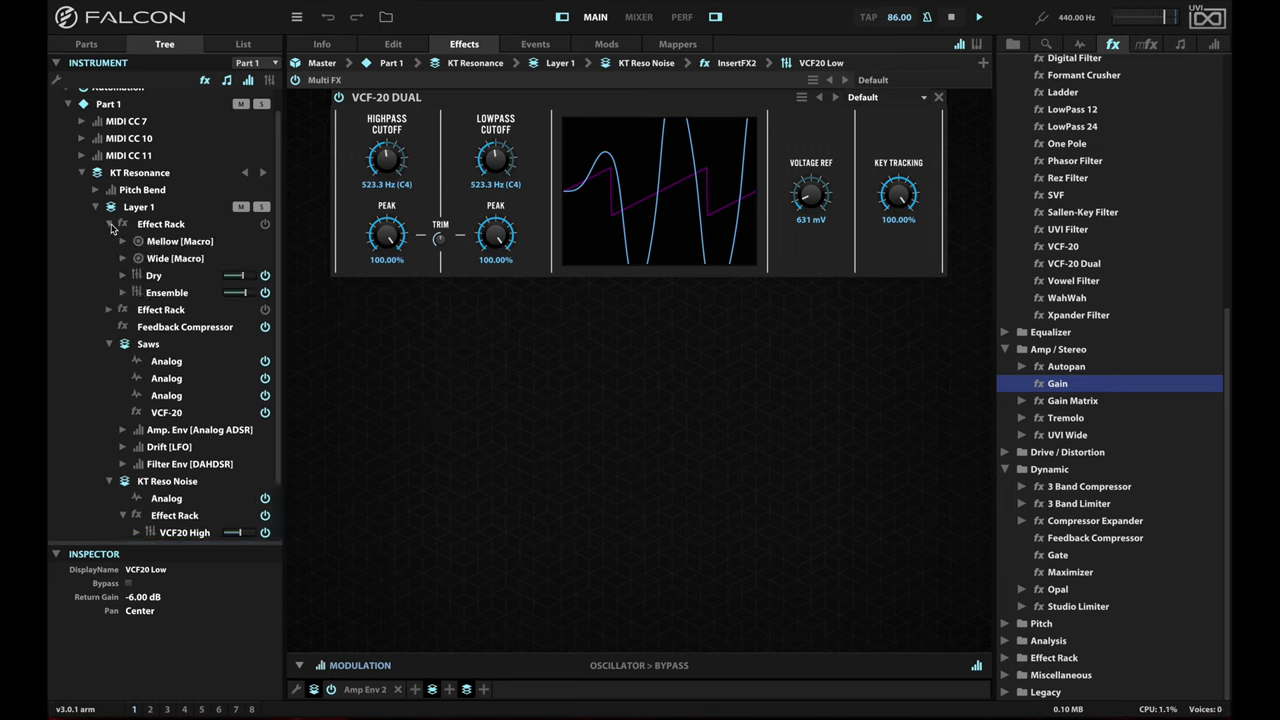
left_click(184, 226)
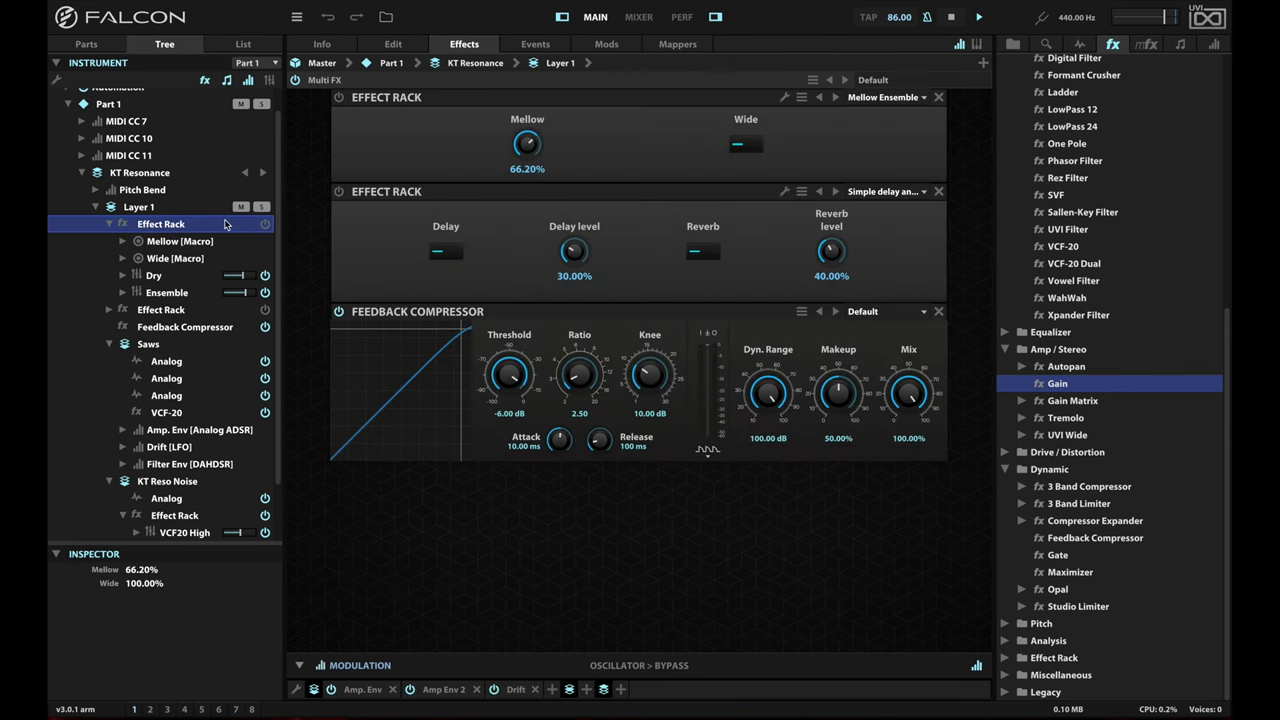
left_click(745, 147)
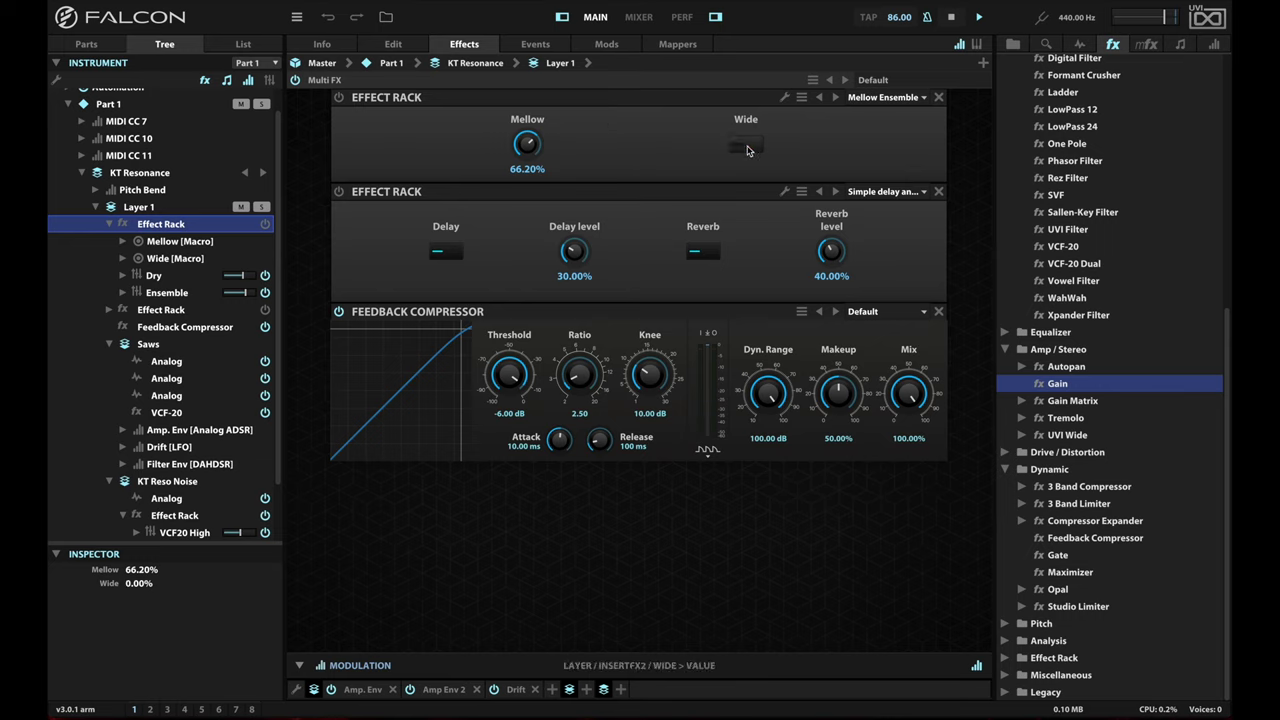
left_click(747, 148)
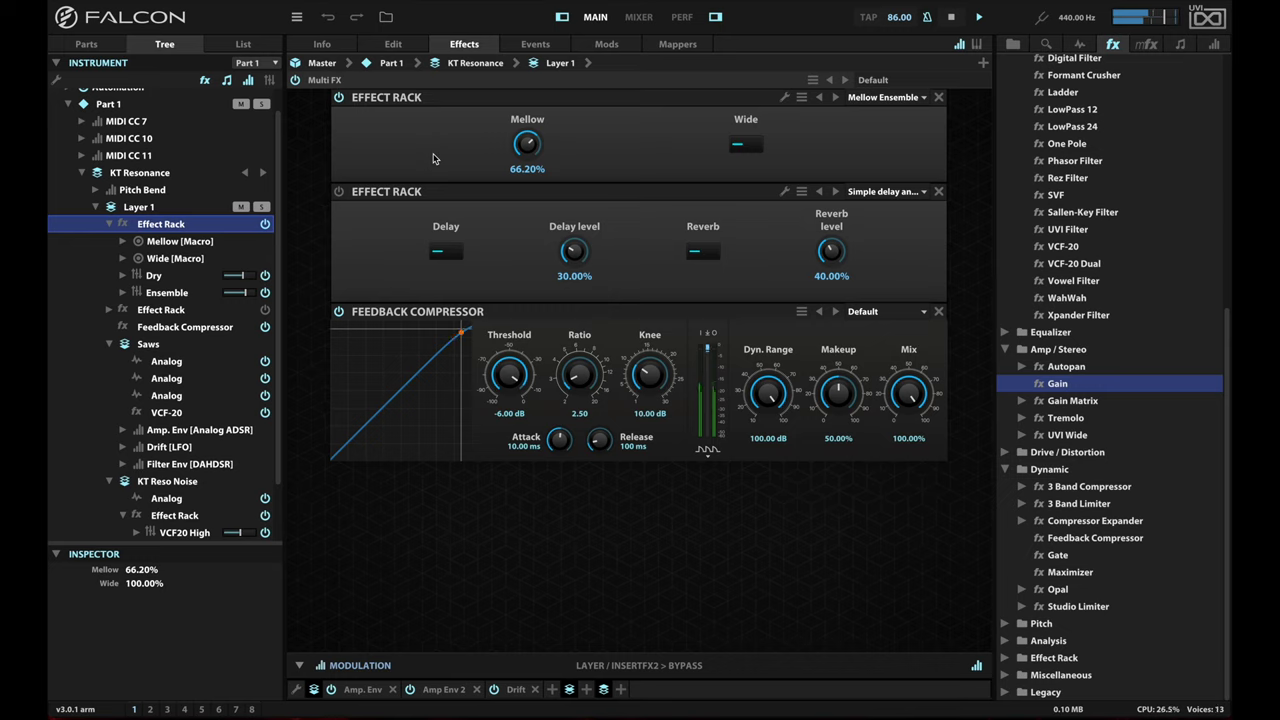
left_click(340, 99)
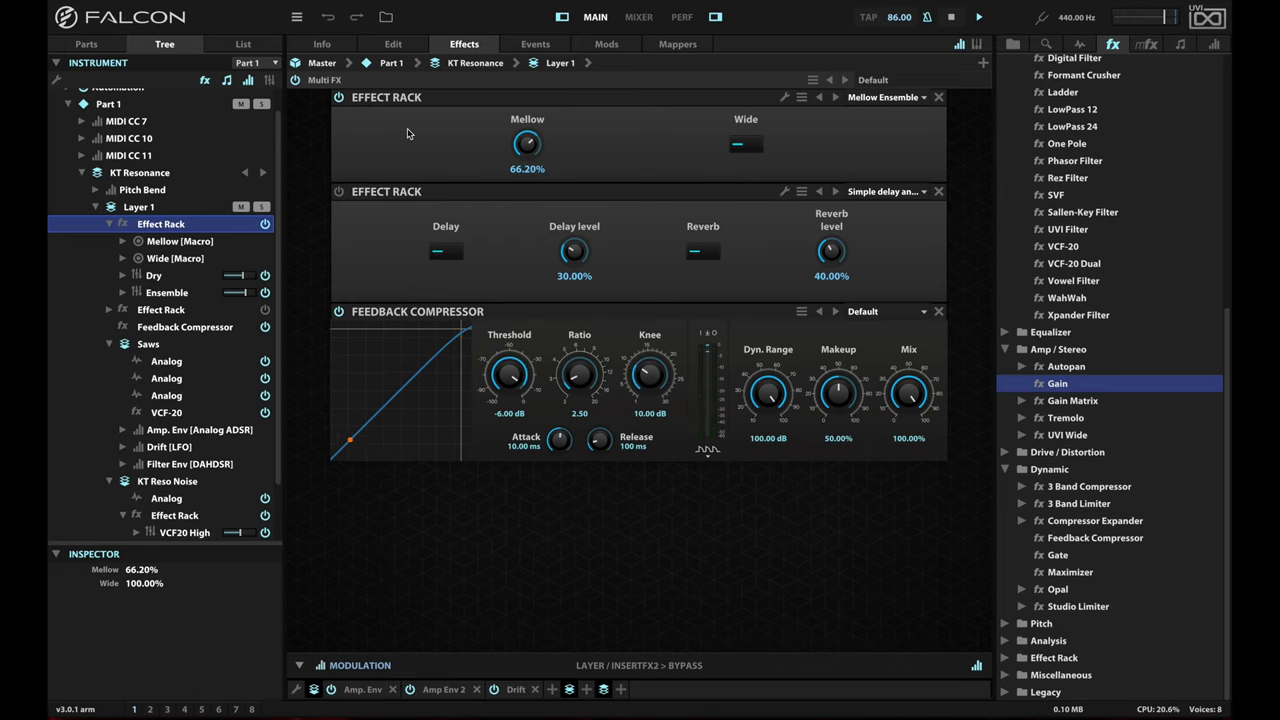
left_click(155, 293)
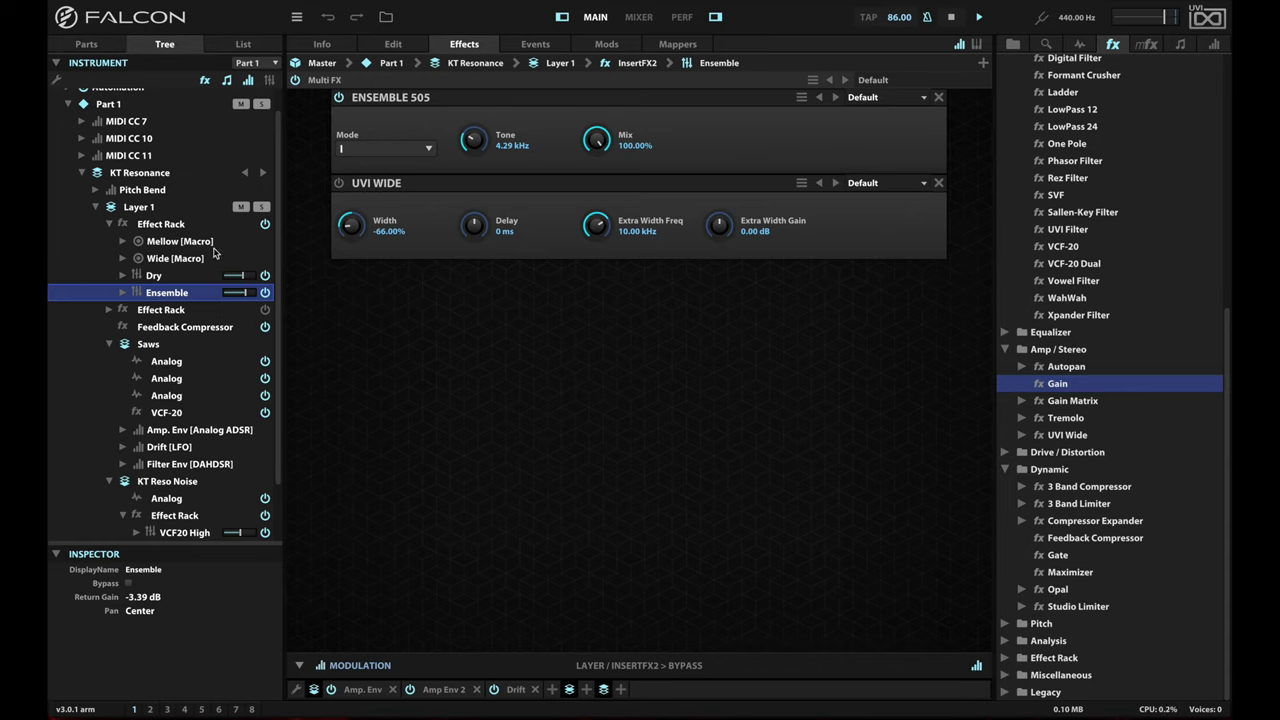
left_click(191, 283)
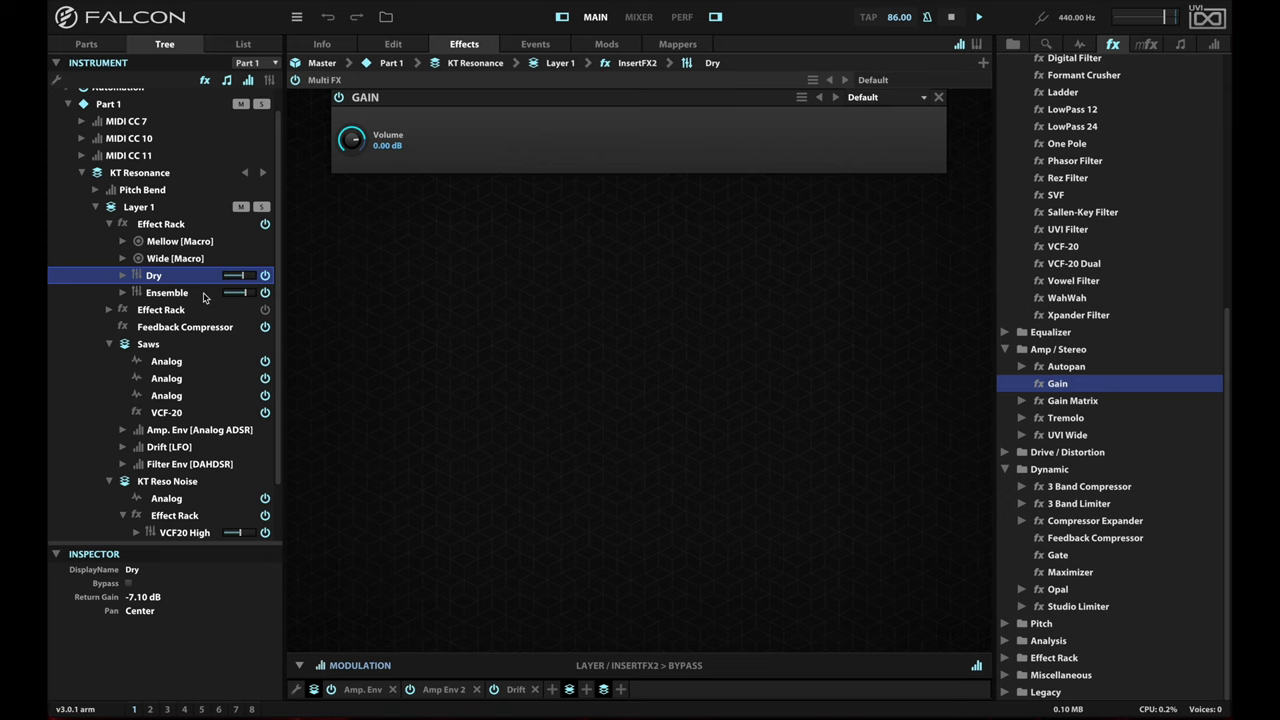
left_click(203, 293)
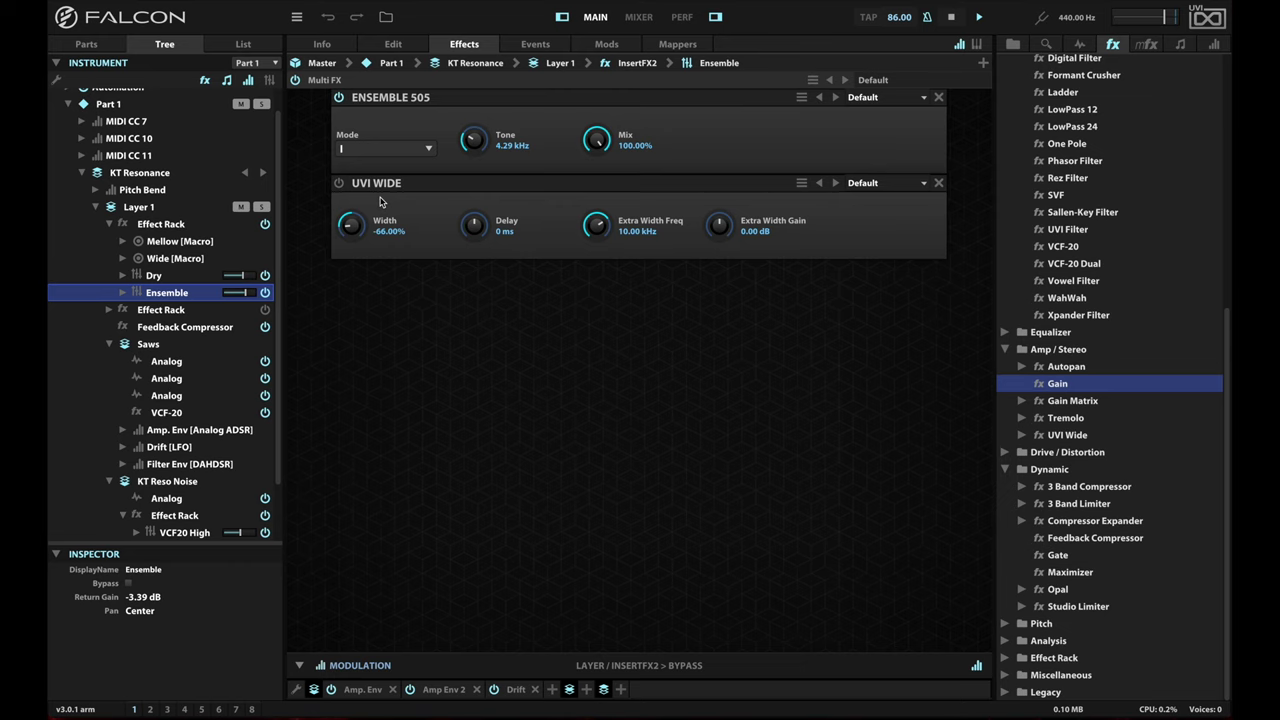
left_click(162, 225)
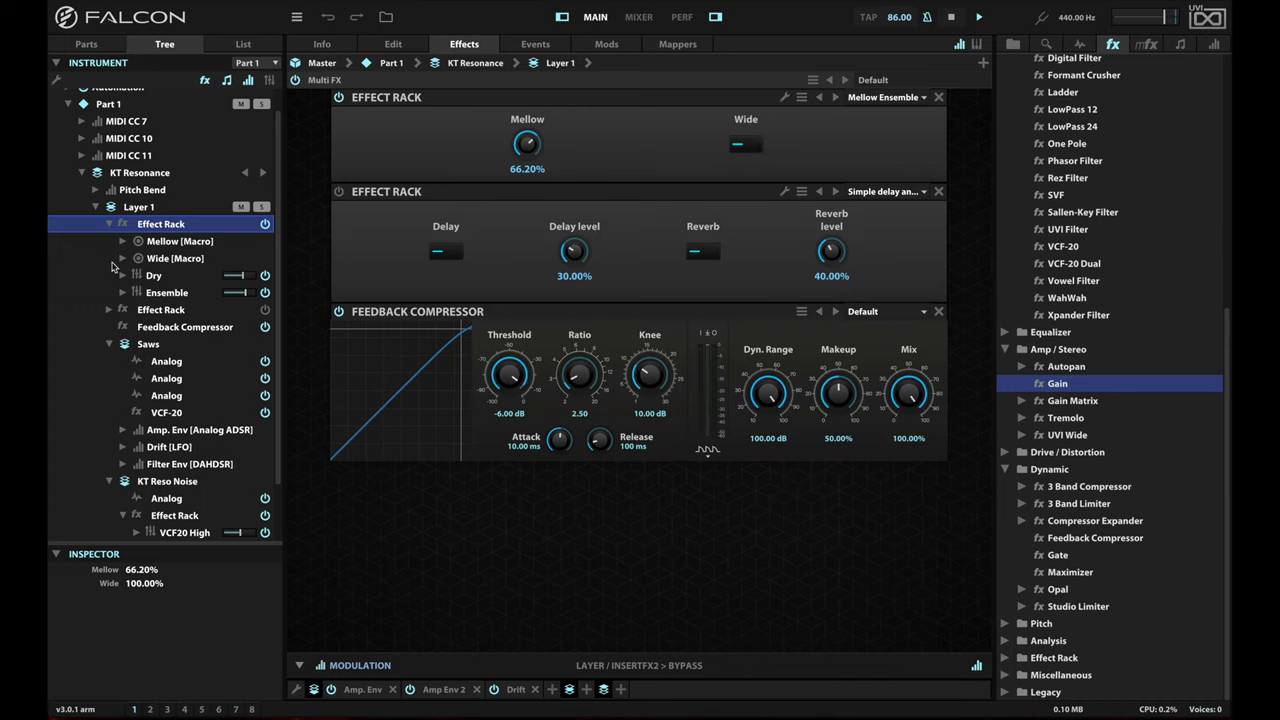
- Expand the Ensemble chain to show Ensemble 505 and UVI Wide, and A/B the Wide macro twice, leaving it on
left_click(121, 292)
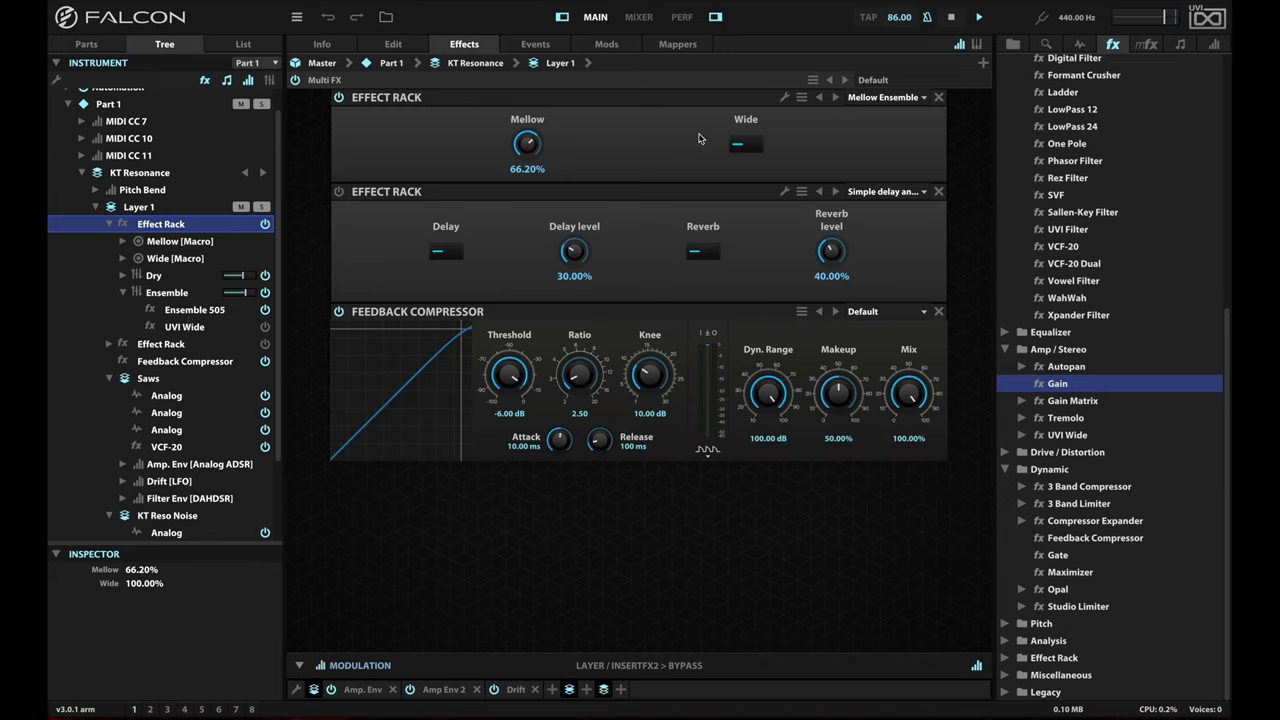
left_click(742, 147)
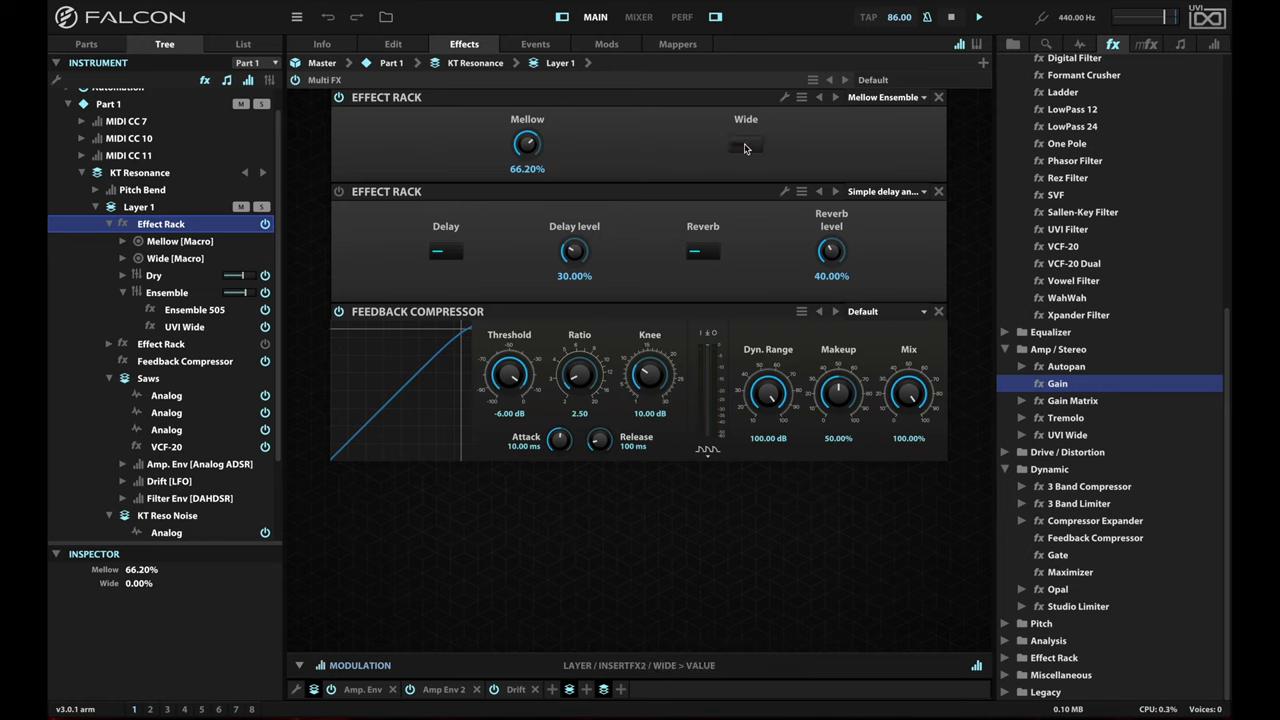
left_click(744, 148)
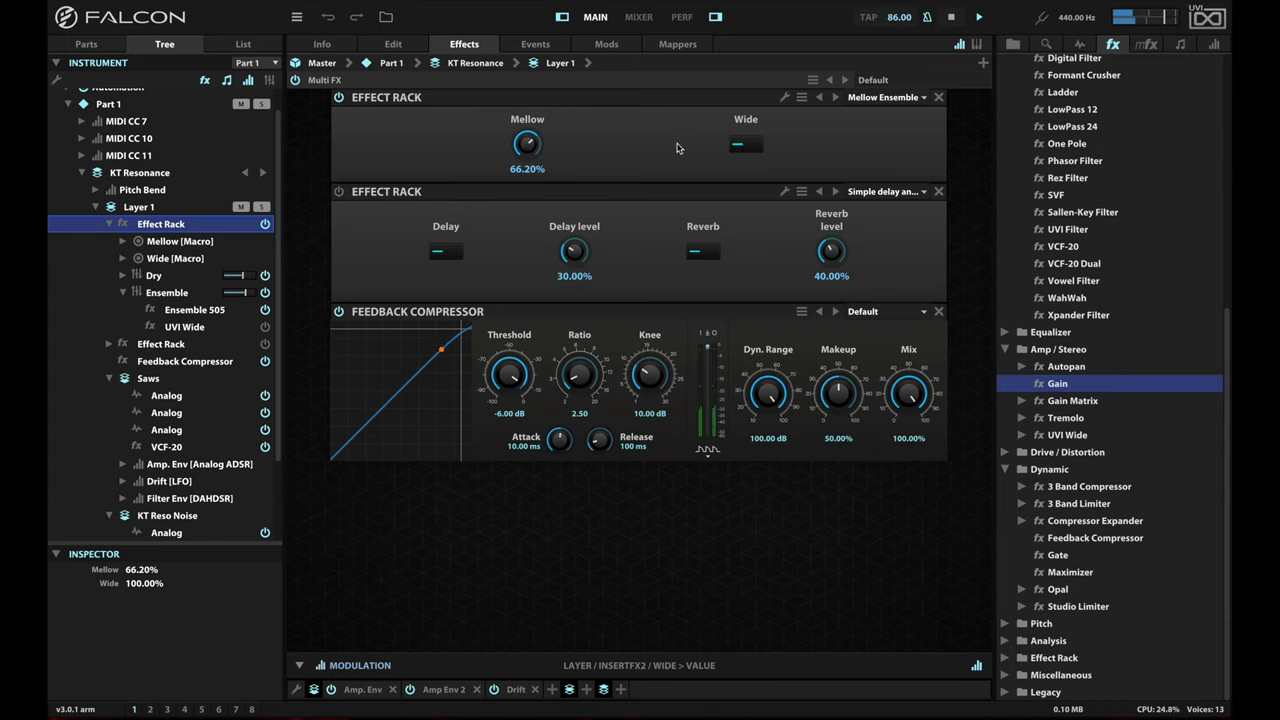
left_click(750, 147)
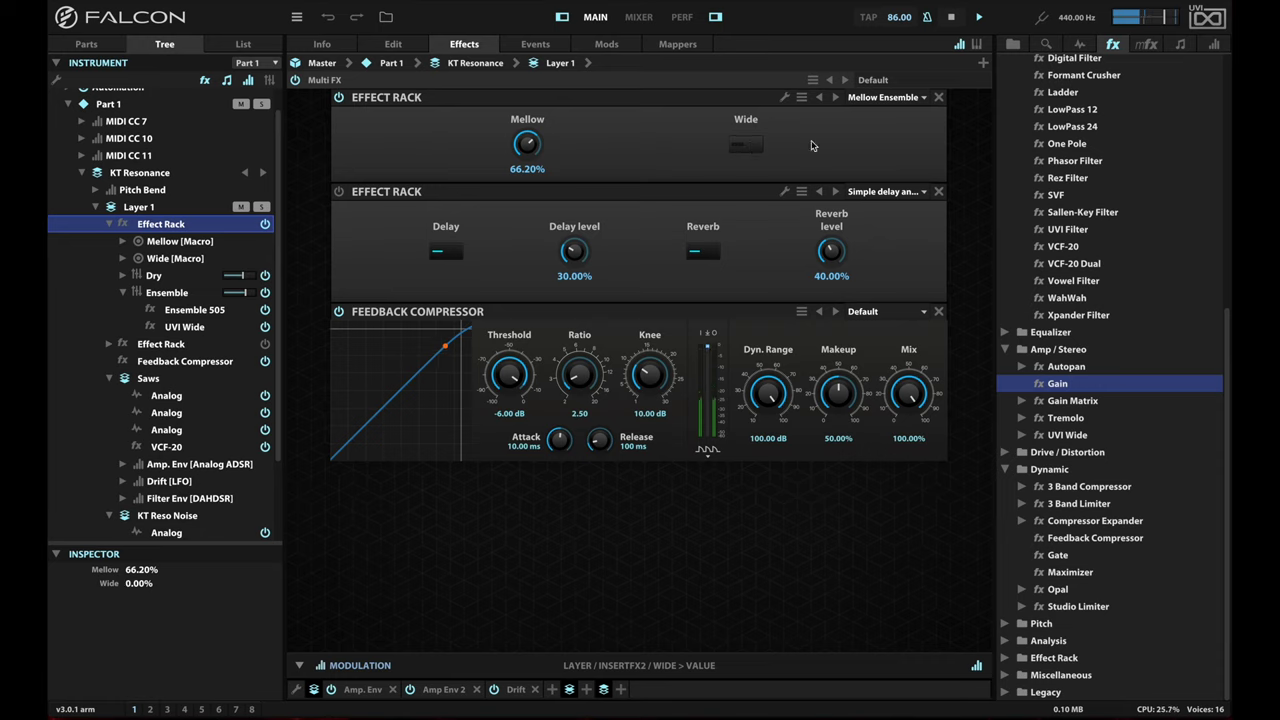
left_click(752, 148)
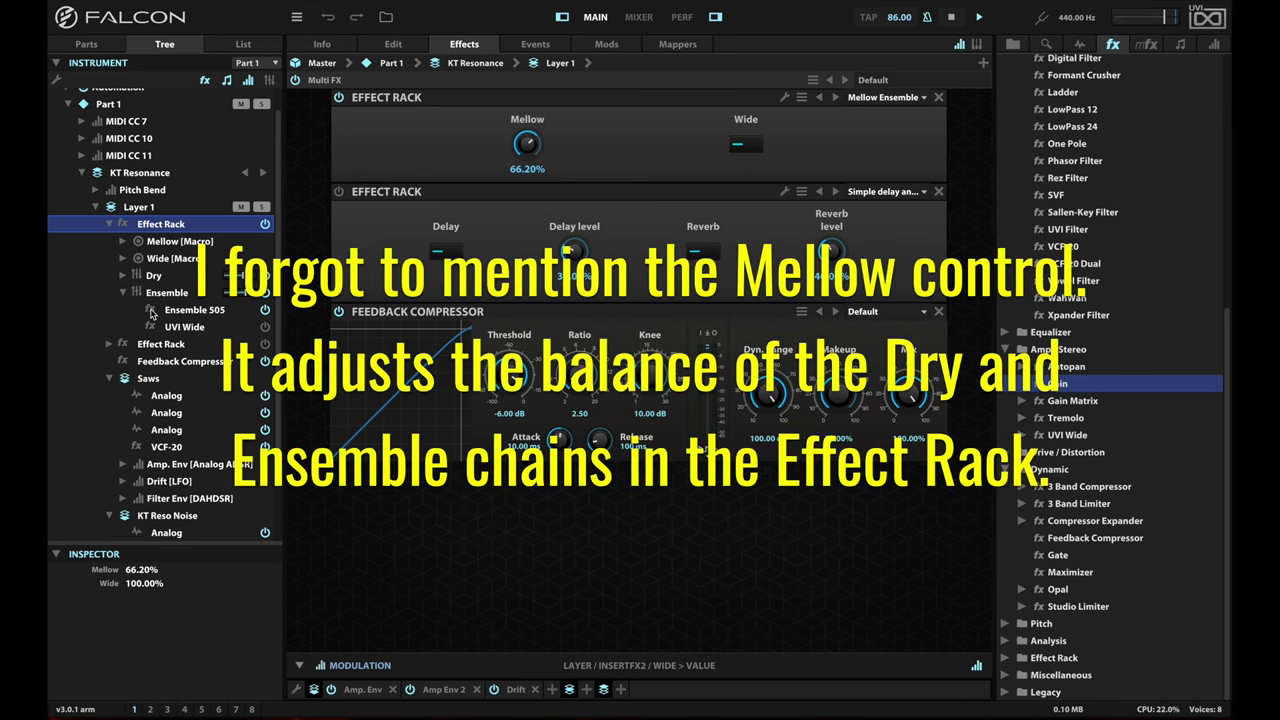
- Collapse the Ensemble chain and select Layer 1's second Effect Rack (delay and reverb)
left_click(122, 292)
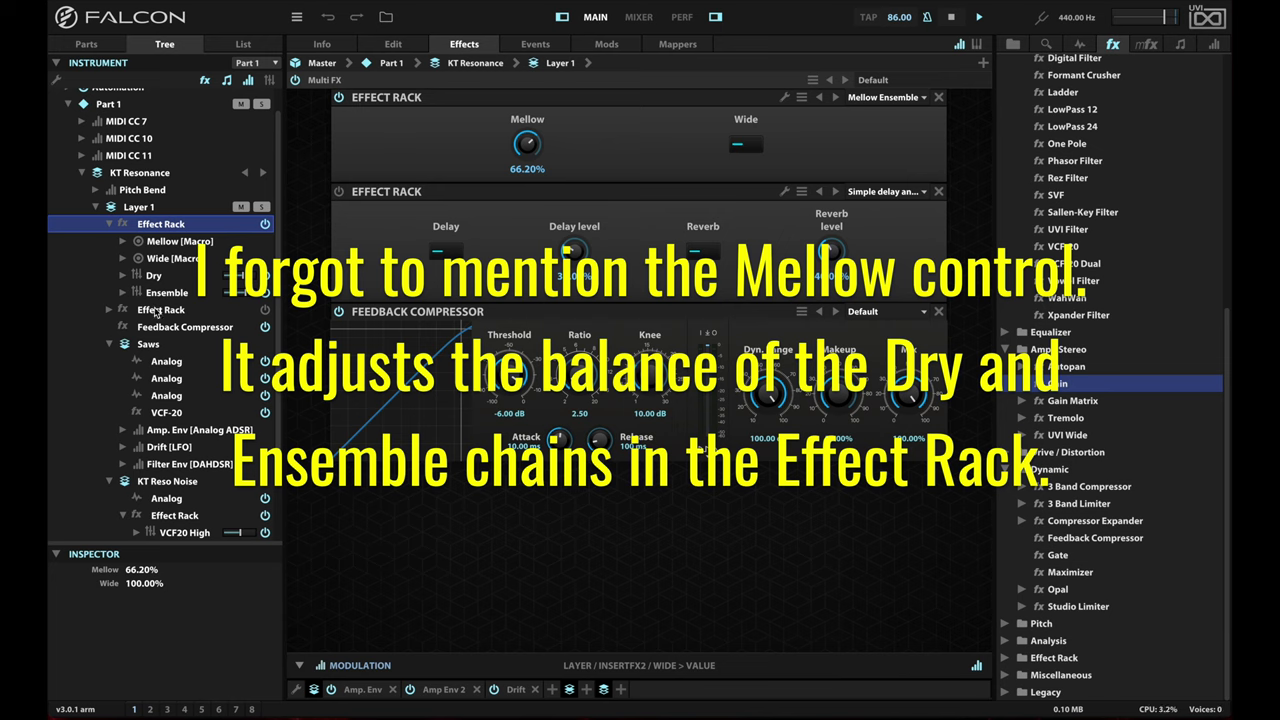
left_click(158, 311)
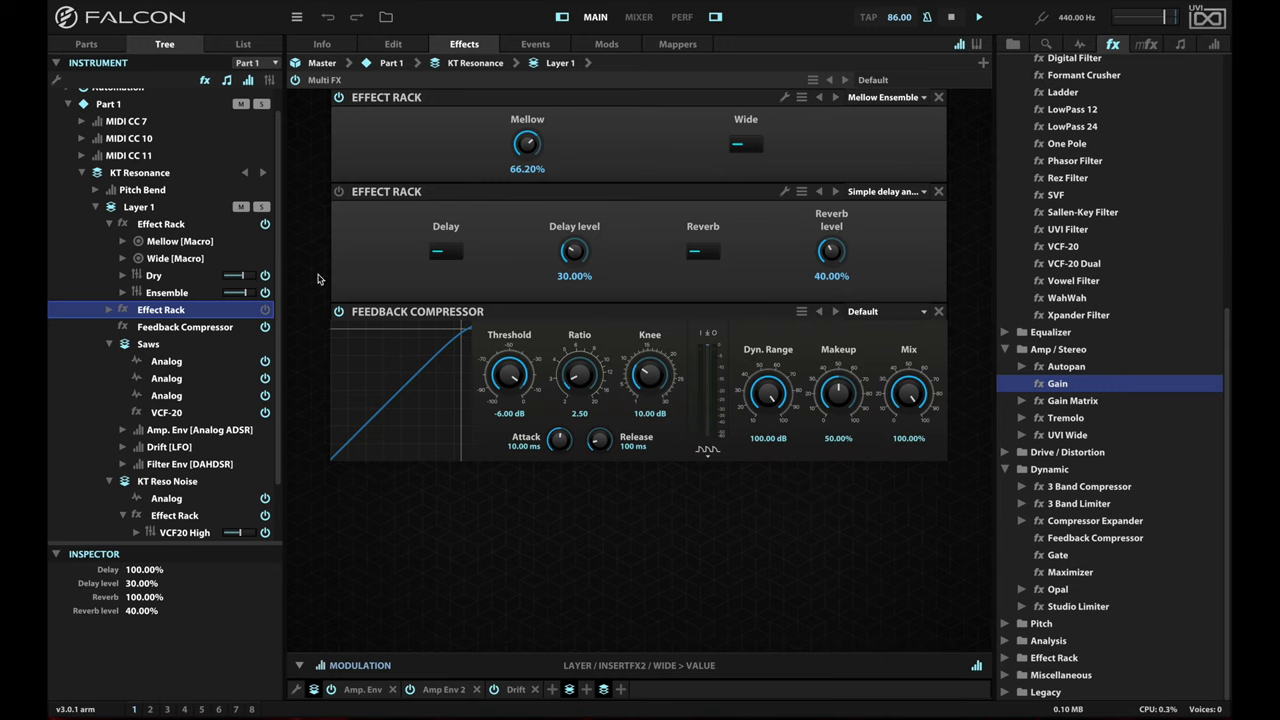
- Turn on the Layer 1 delay and reverb rack (Delay level 30%, Reverb level 40%)
left_click(266, 312)
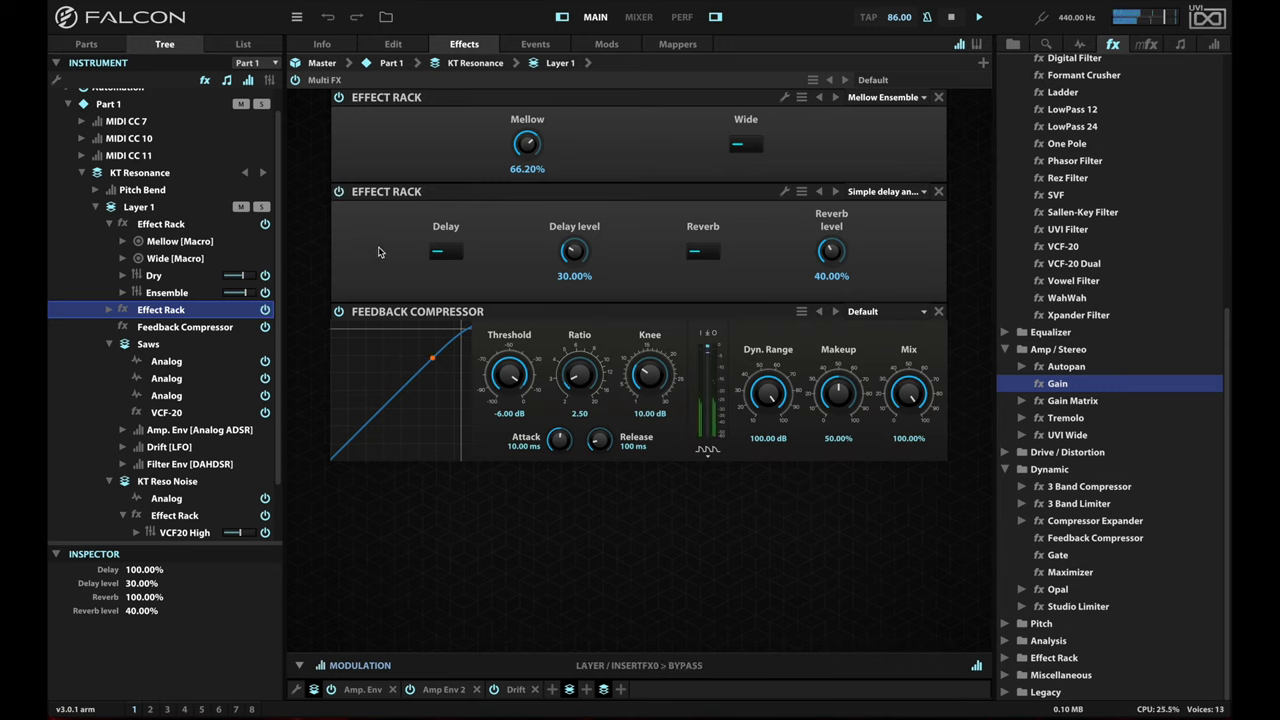